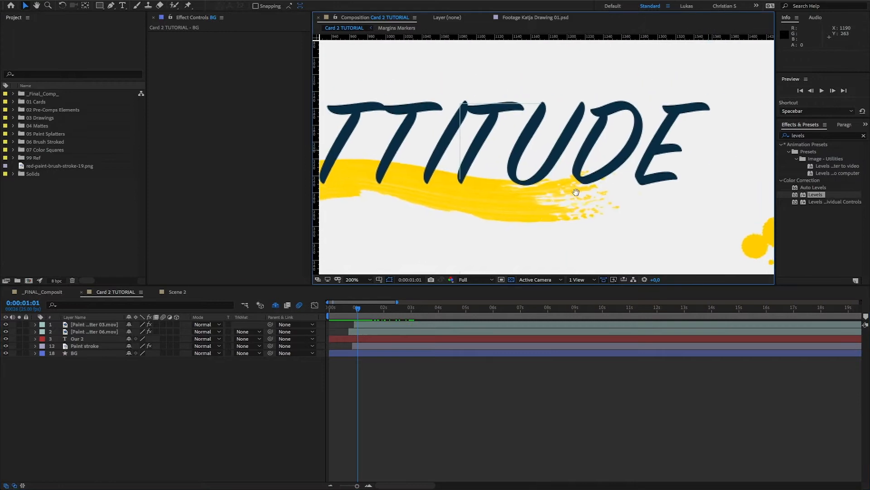
- Play and scrub through the title's paint stroke and splatter animation around 0:00:01:00 to examine how it builds up
left_click_drag(358, 308, 360, 310)
key("h")
left_click_drag(433, 230, 473, 201)
left_click_drag(634, 184, 537, 185)
key("v")
left_click_drag(360, 310, 356, 311)
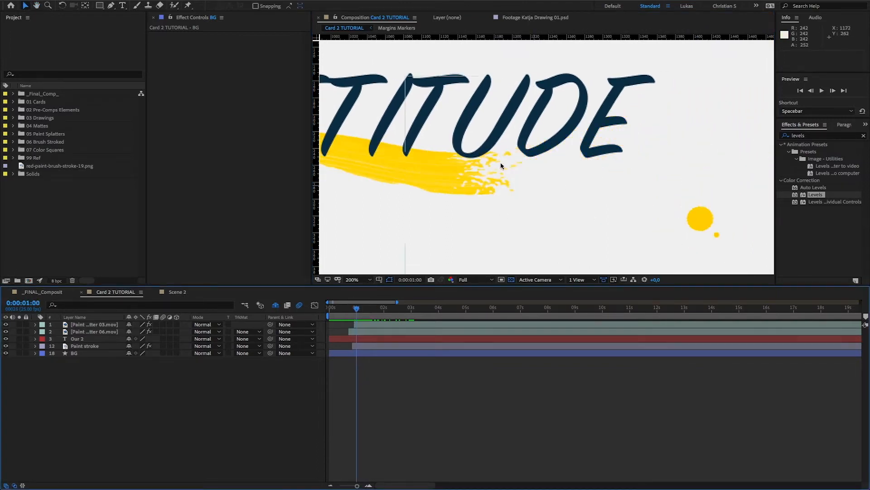
key("space")
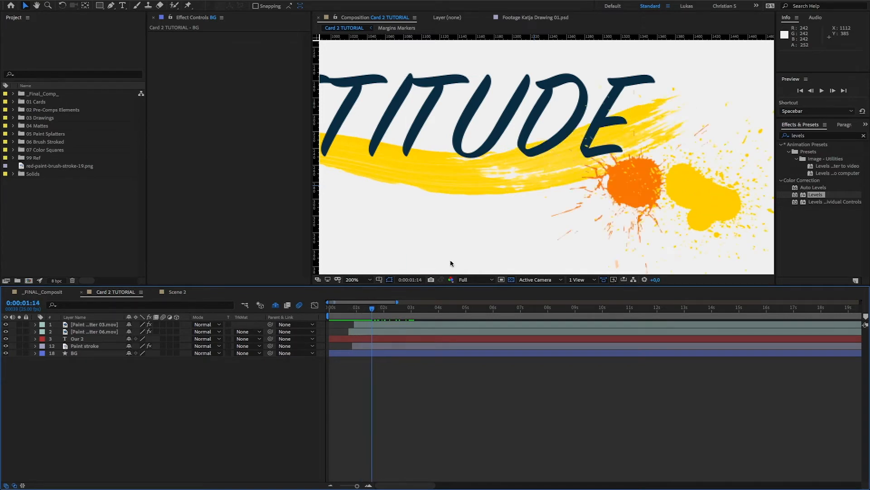
key("comma")
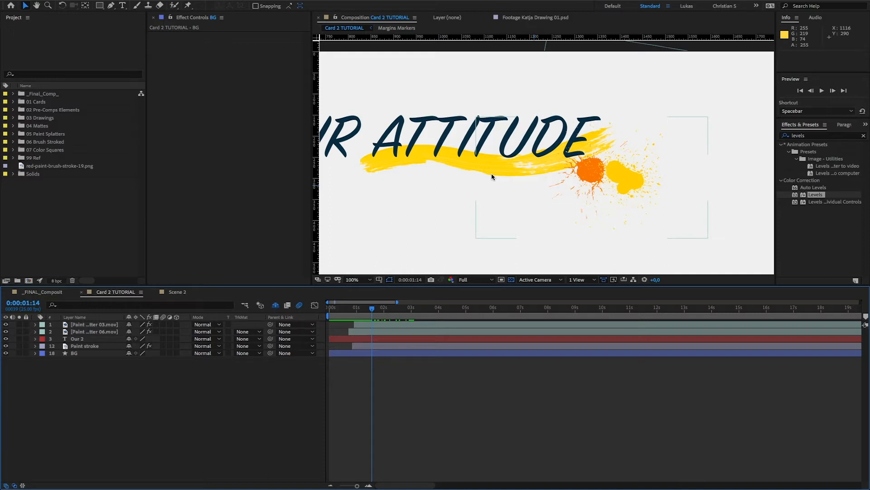
key("space")
left_click_drag(497, 182, 537, 174)
left_click_drag(484, 160, 503, 160)
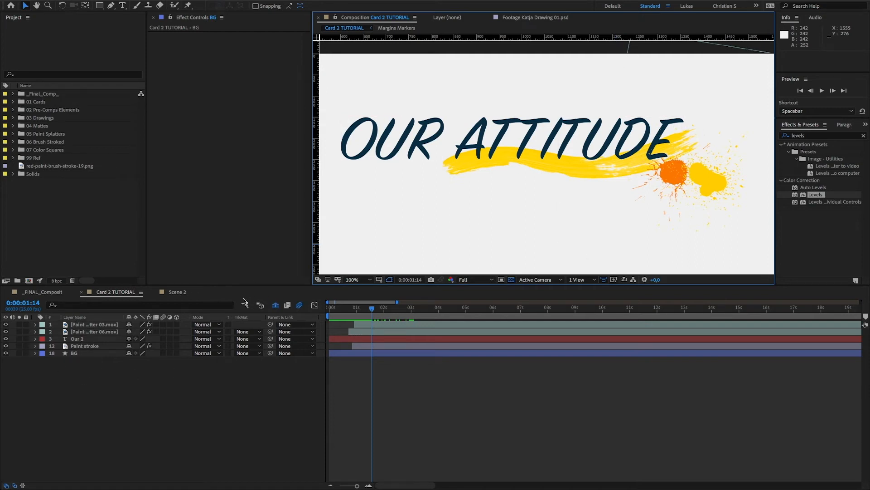
left_click(27, 237)
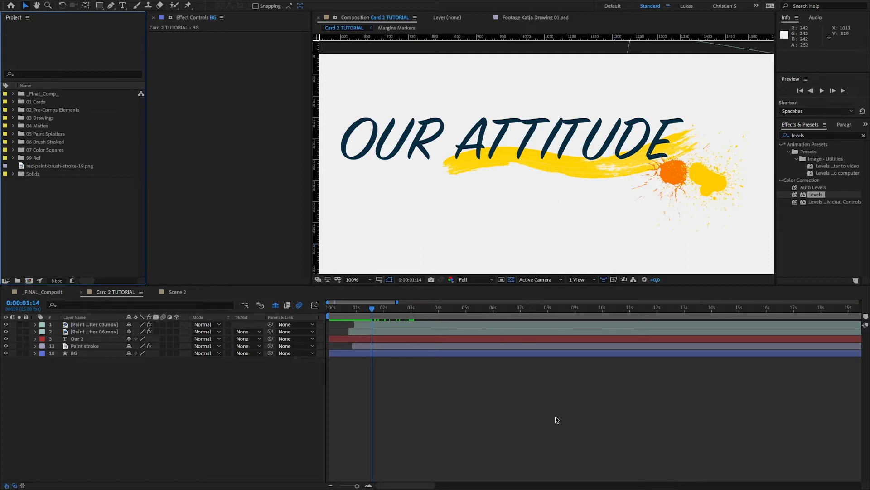
- Hide the two paint splatter layers and the title text layer, and move the current time to 0:00:01:17
mouse_move(374, 312)
left_mouse_down()
mouse_move(353, 314)
mouse_move(361, 311)
left_mouse_up()
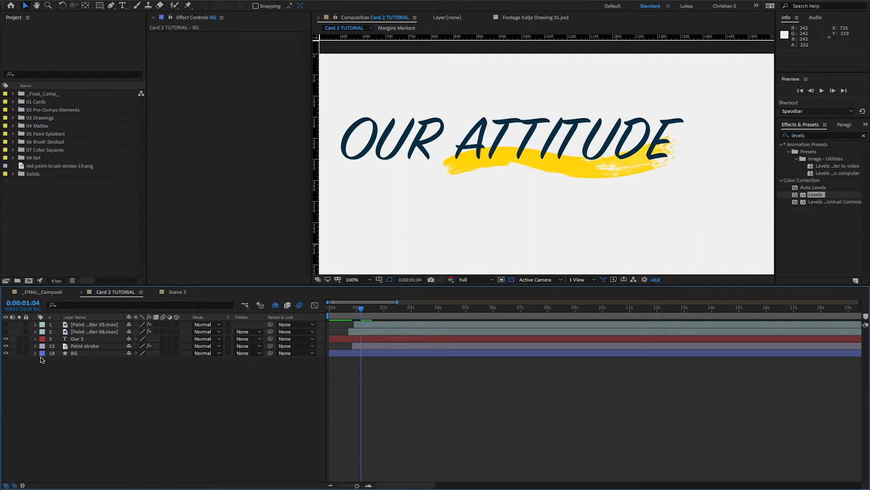
left_click(5, 339)
mouse_move(361, 311)
left_mouse_down()
mouse_move(347, 316)
mouse_move(375, 315)
left_mouse_up()
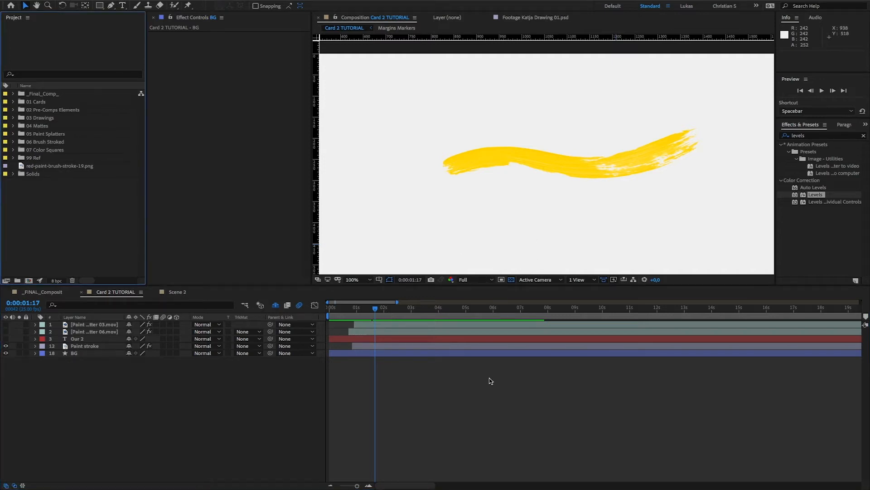
- Switch to the Safari browser and download the free red paint brush stroke PNG from its dlf.pt page
mouse_move(498, 487)
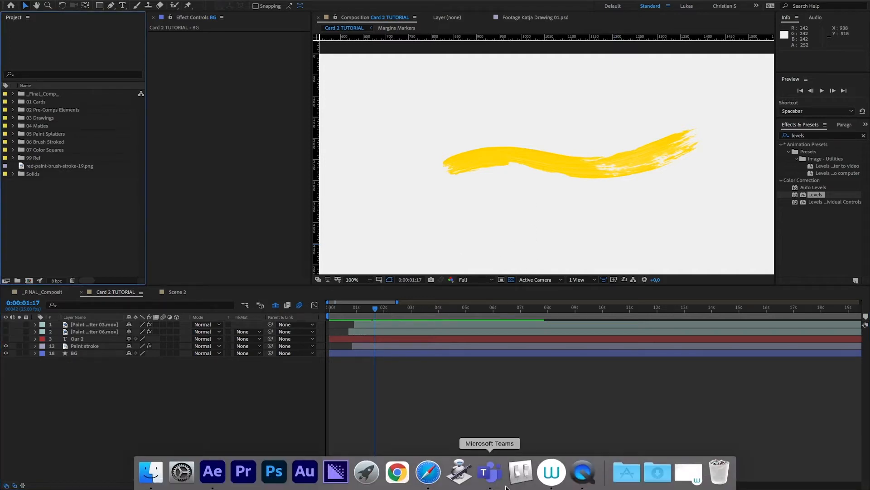
left_click(428, 471)
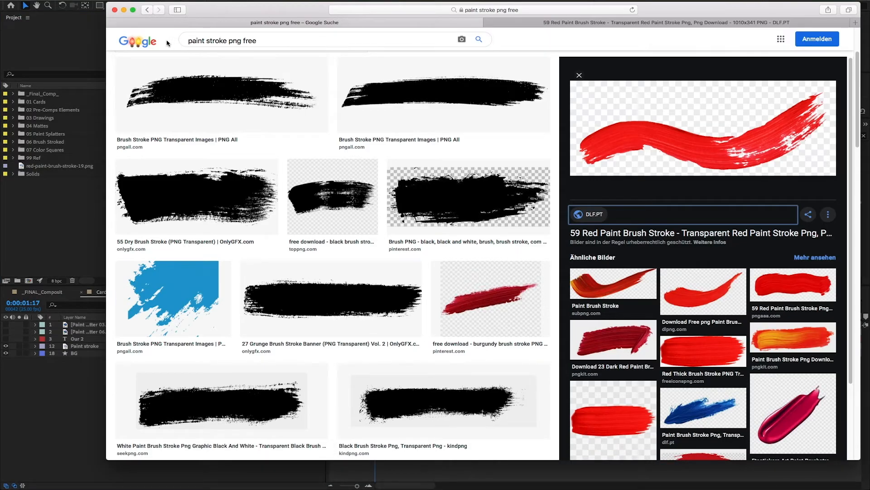
mouse_move(257, 40)
left_mouse_down()
mouse_move(188, 39)
mouse_move(185, 47)
left_mouse_up()
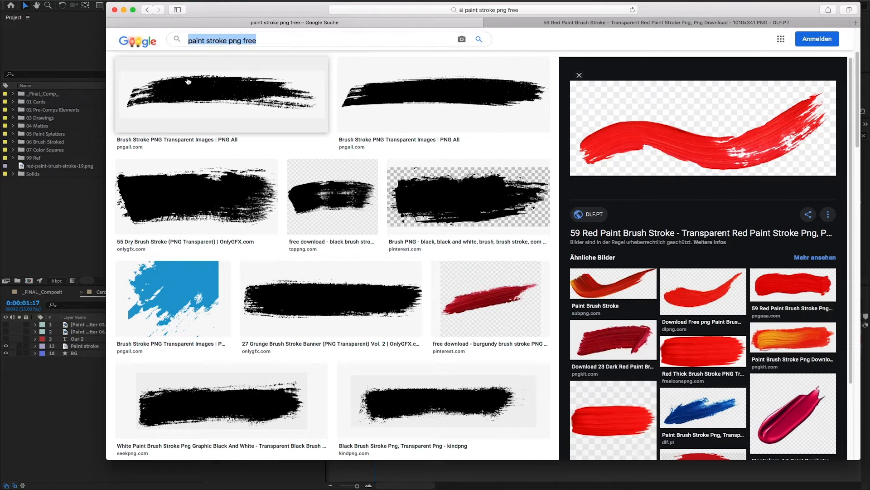
left_click_drag(259, 11, 259, 6)
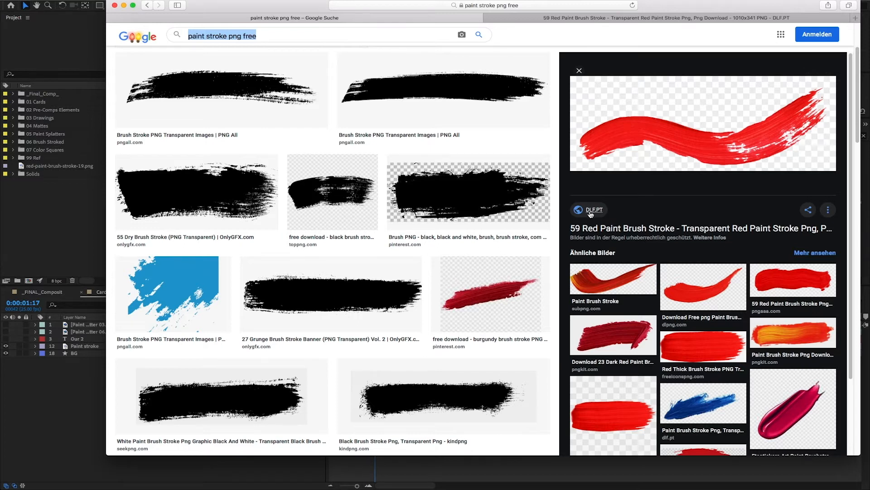
left_click(529, 21)
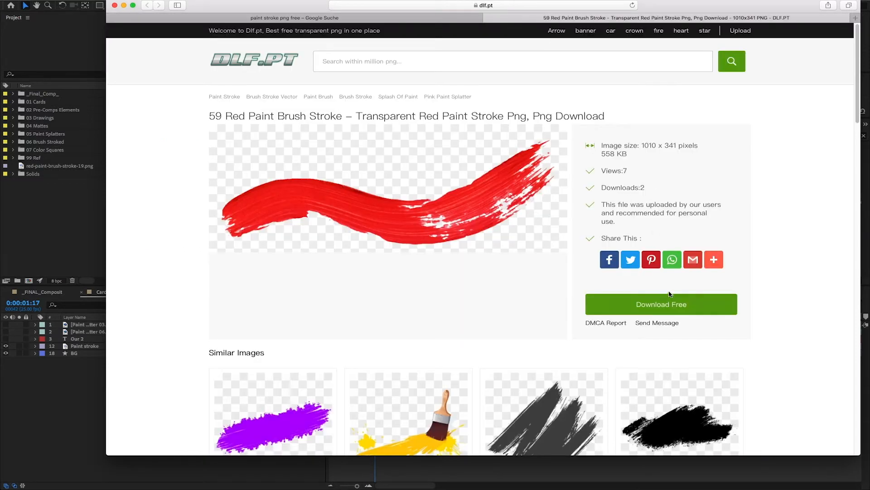
left_click(660, 306)
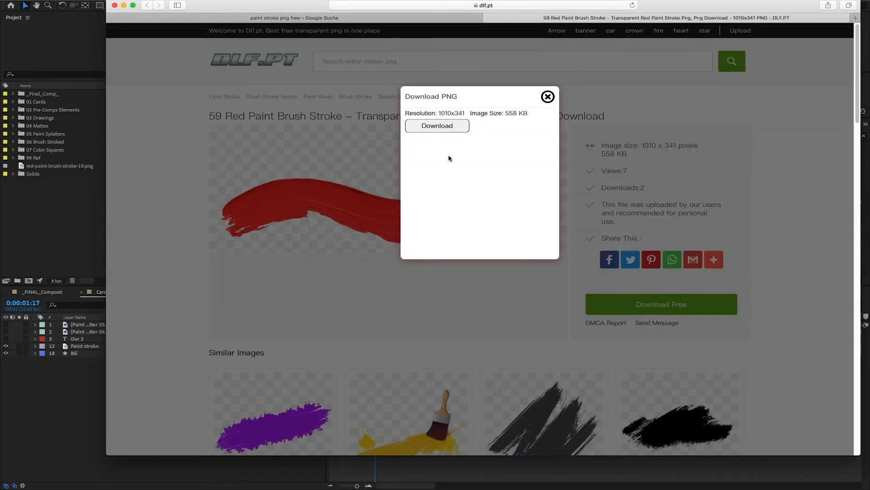
left_click(437, 127)
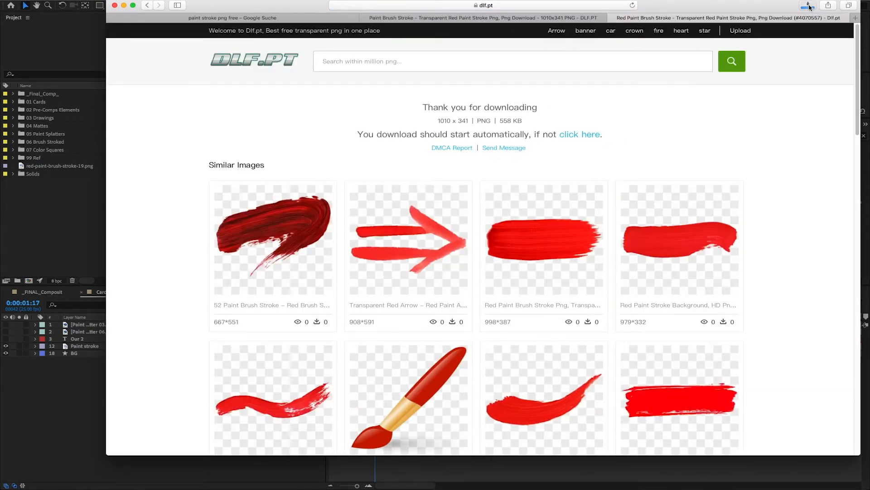
- Place the downloaded red brush stroke PNG in the Card 2 TUTORIAL composition and scale it down to 70%
left_click(808, 5)
left_click(857, 41)
mouse_move(272, 55)
left_mouse_down()
mouse_move(91, 97)
mouse_move(39, 177)
mouse_move(13, 182)
mouse_move(48, 167)
mouse_move(532, 145)
mouse_move(589, 186)
mouse_move(551, 183)
left_mouse_up()
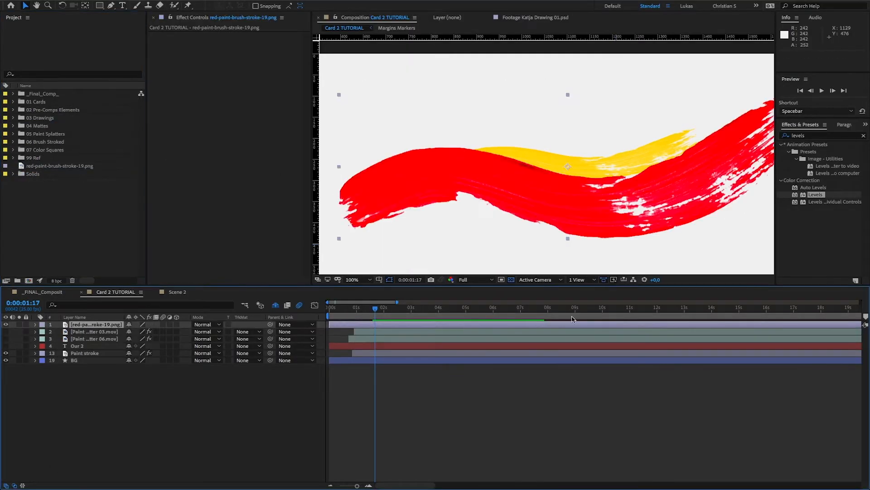
key("alt+shift+KP_Subtract")
key("alt+shift+KP_Subtract")
key("alt+shift+KP_Subtract")
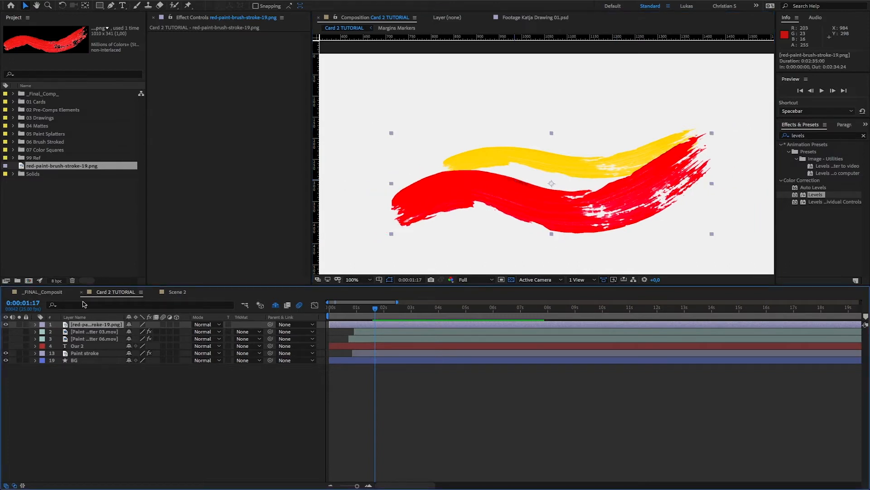
- Resize the red stroke layer to about 58.5 × 46% and position it at about 1118, 268, just below the yellow stroke
key("s")
left_click(136, 333)
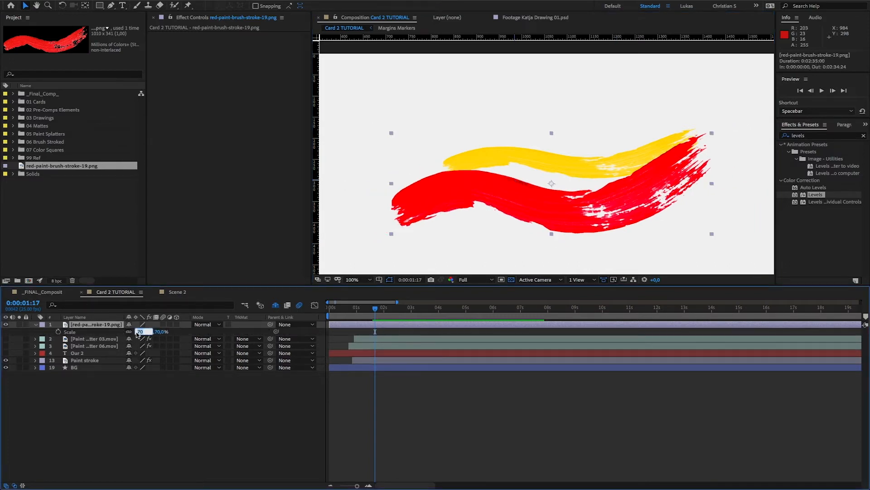
left_click(37, 331)
left_click(35, 325)
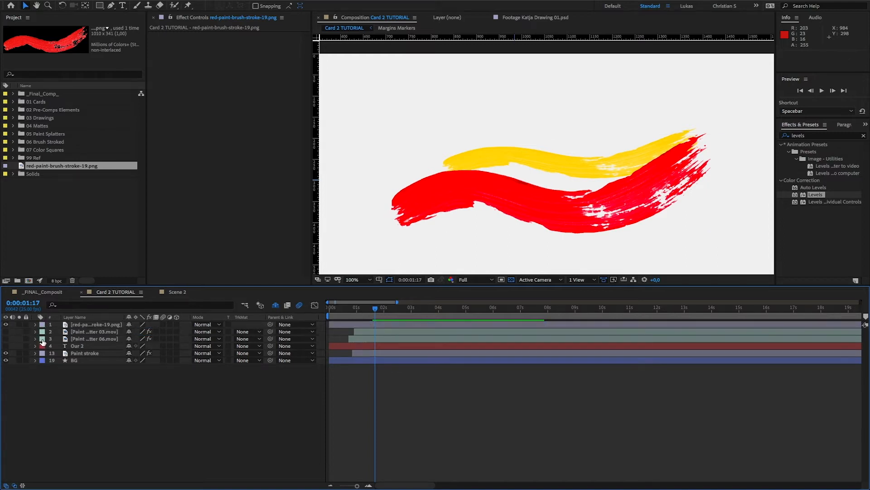
left_click(36, 325)
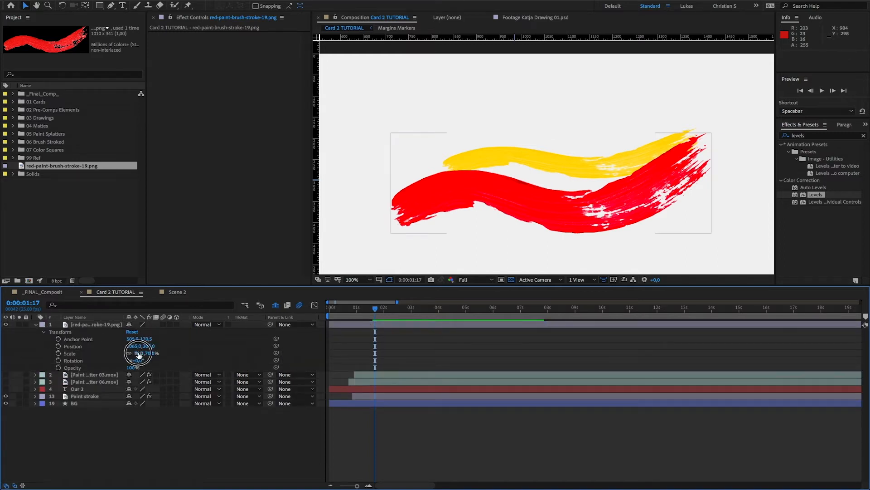
left_click_drag(136, 355, 124, 352)
left_click(495, 190)
mouse_move(496, 190)
left_mouse_down()
mouse_move(519, 175)
mouse_move(514, 195)
left_mouse_up()
left_click_drag(675, 187, 715, 185)
left_click_drag(525, 204, 533, 185)
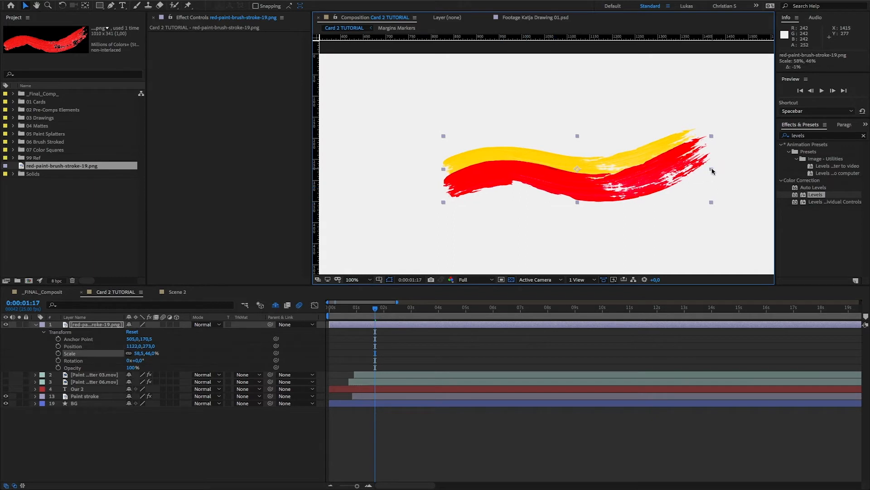
left_click_drag(636, 186, 635, 184)
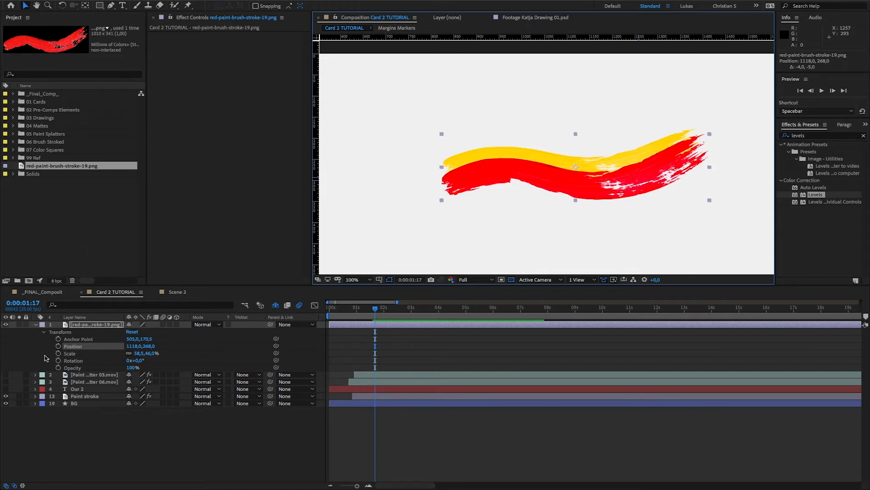
- Hide the yellow Paint stroke layer and reposition the red stroke at about 1039, 228
left_click(6, 395)
left_click(38, 456)
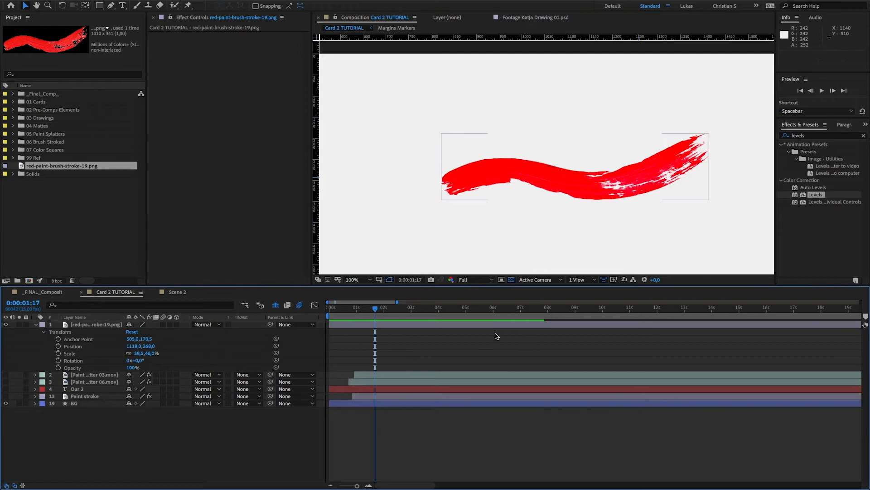
mouse_move(570, 187)
left_mouse_down()
mouse_move(519, 169)
mouse_move(524, 157)
left_mouse_up()
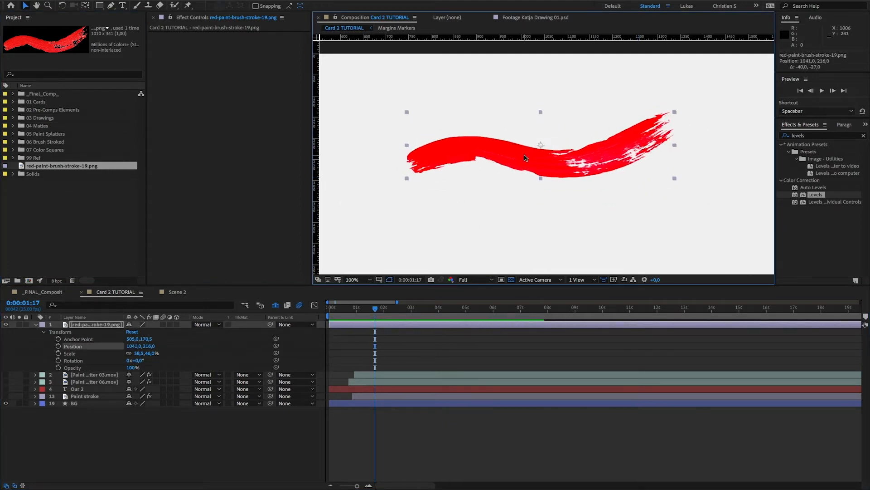
left_click(804, 135)
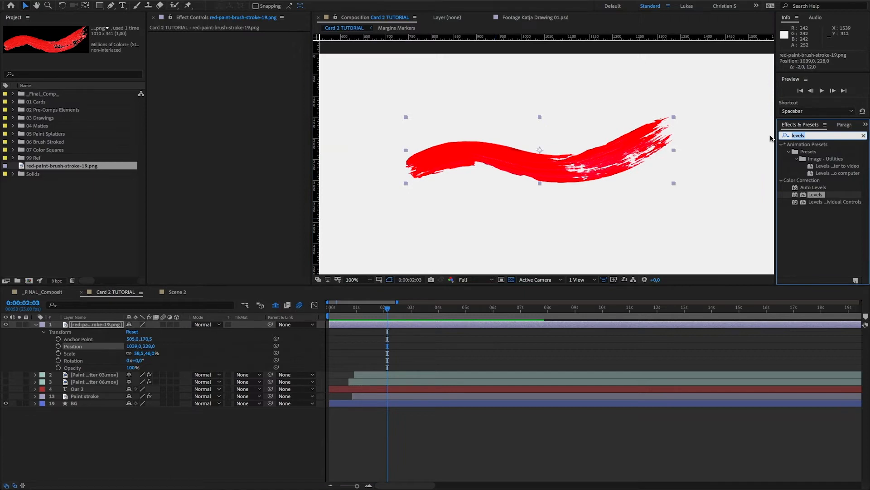
type("wipe")
key("BackSpace")
key("BackSpace")
key("BackSpace")
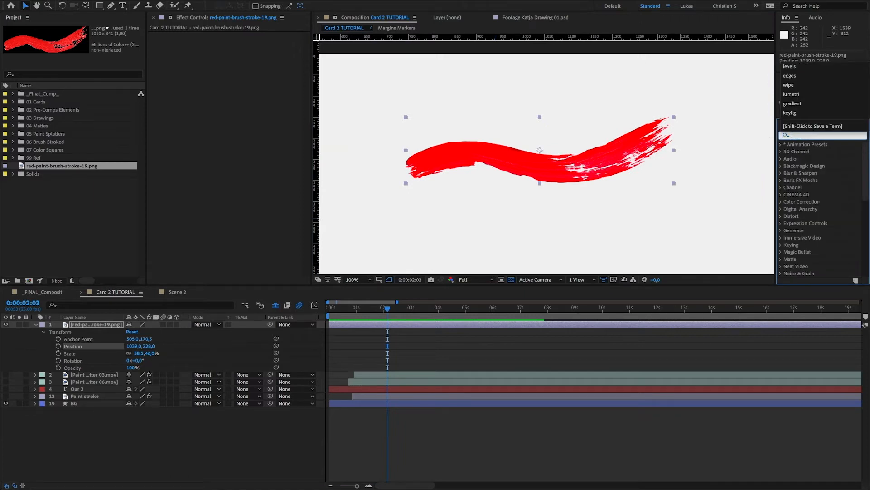
key("ctrl+space")
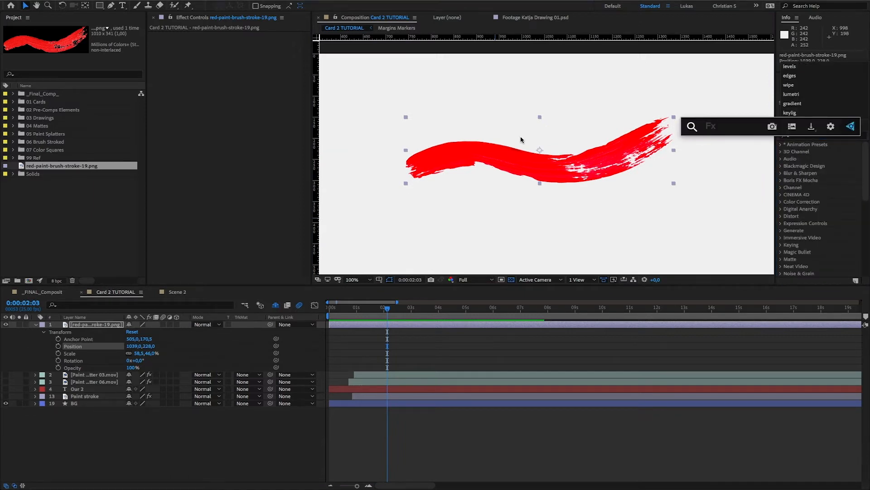
key("Escape")
key("Escape")
key("ctrl+space")
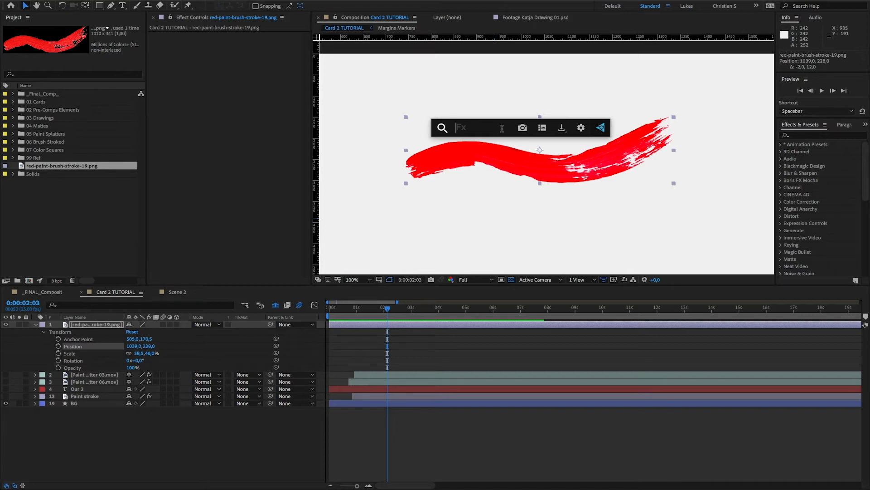
key("Escape")
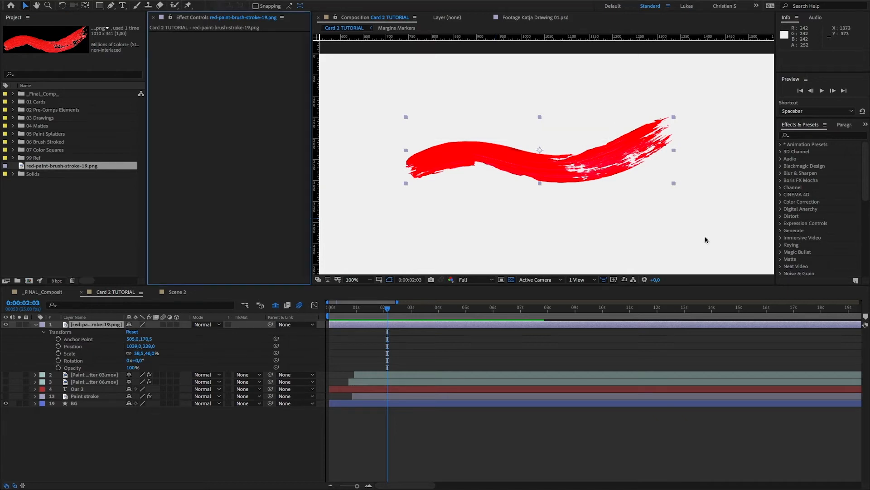
- Find the Tint effect, apply it to the red stroke, and map black to a golden yellow
left_click(800, 130)
left_click(807, 134)
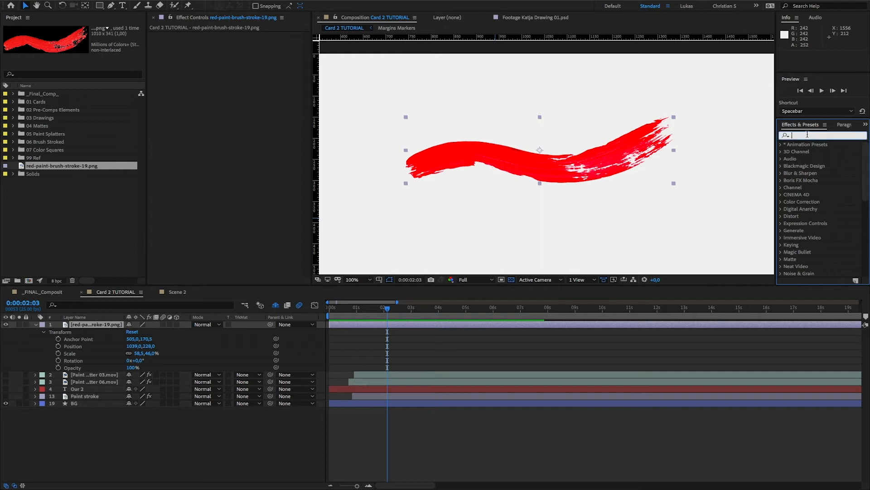
type("tint")
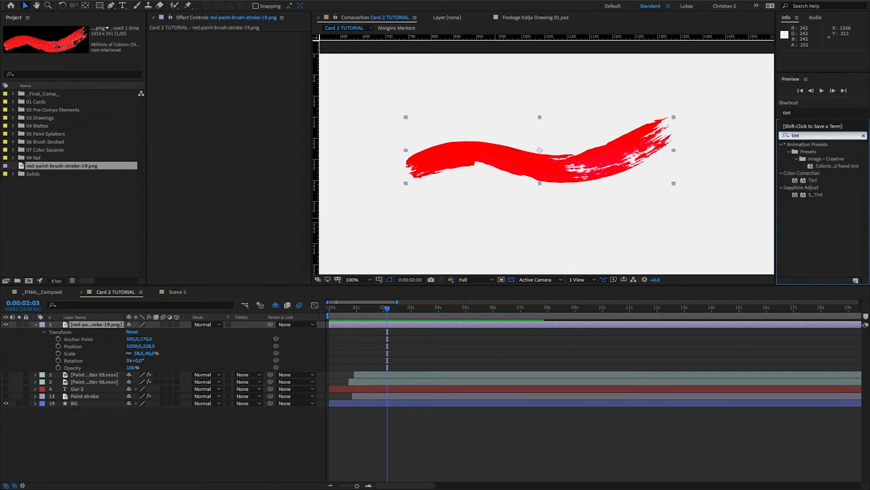
left_click_drag(817, 181, 561, 163)
left_click(241, 43)
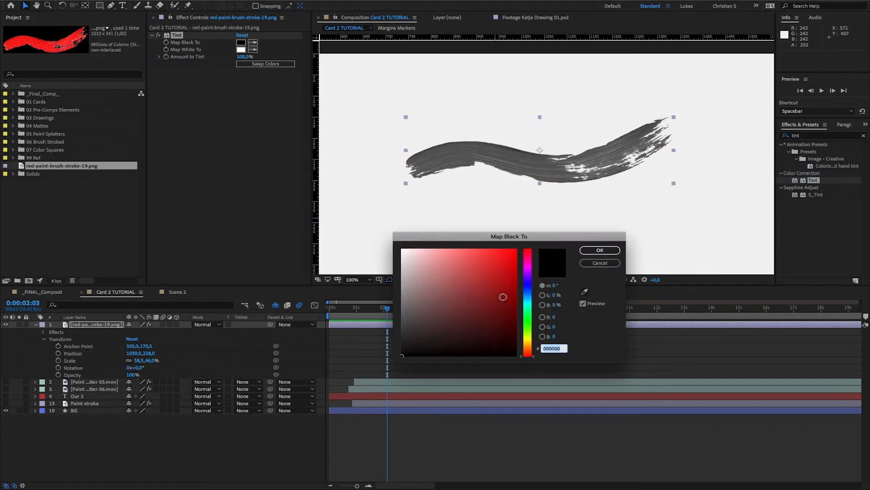
left_click_drag(526, 346, 527, 341)
mouse_move(476, 294)
left_mouse_down()
mouse_move(490, 253)
mouse_move(497, 257)
left_mouse_up()
left_click(598, 250)
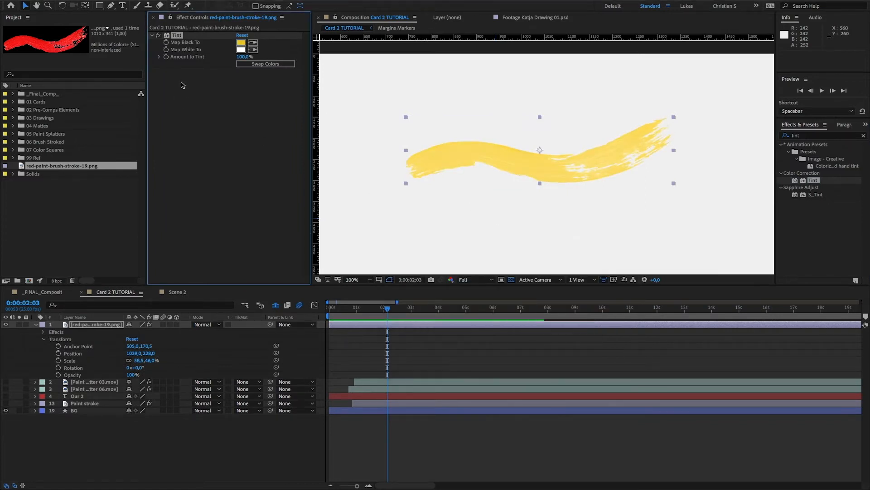
- Disable Tint and try recolouring the stroke yellow with Hue/Saturation, using a master hue of 1x+51° and saturation of 4
left_click(159, 36)
left_click(807, 135)
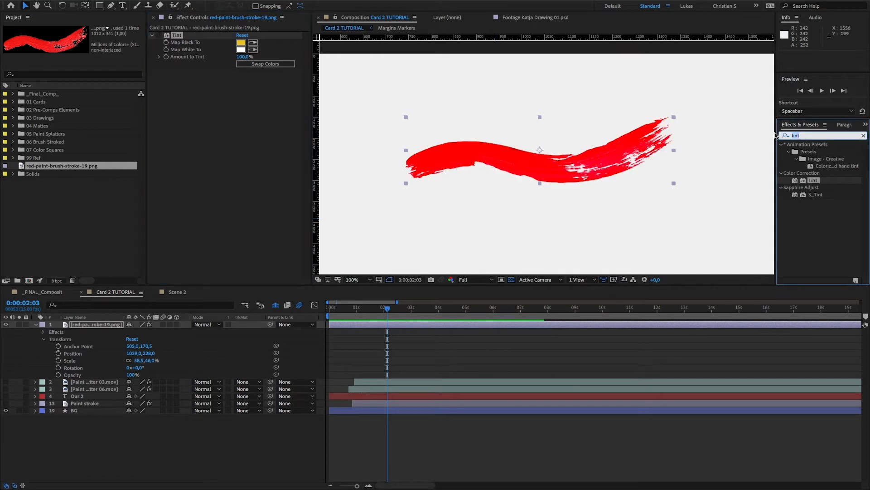
type("hue")
left_click_drag(825, 187, 246, 172)
mouse_move(247, 123)
left_mouse_down()
mouse_move(262, 113)
mouse_move(322, 113)
mouse_move(456, 133)
left_mouse_up()
mouse_move(232, 148)
left_mouse_down()
mouse_move(247, 150)
mouse_move(222, 151)
mouse_move(236, 151)
left_mouse_up()
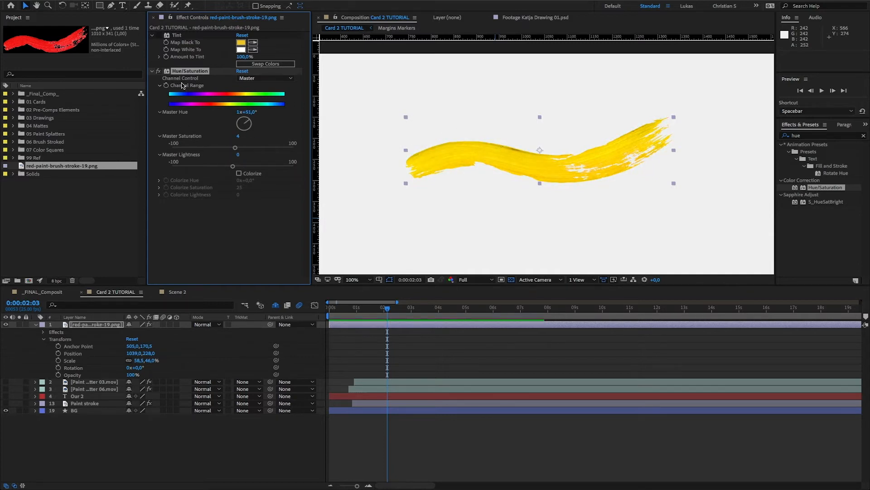
- Delete the Hue/Saturation effect and re-enable Tint on the stroke
key("Delete")
left_click(158, 36)
left_click(159, 35)
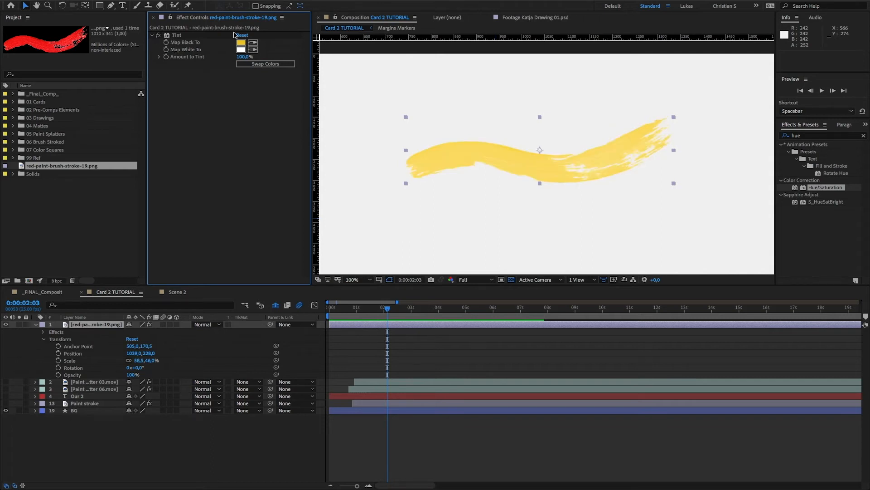
- Adjust the Tint effect's Map Black To colour on the stroke to golden yellow EFC51A
left_click(241, 42)
left_click_drag(502, 199, 506, 193)
left_click_drag(523, 280, 522, 279)
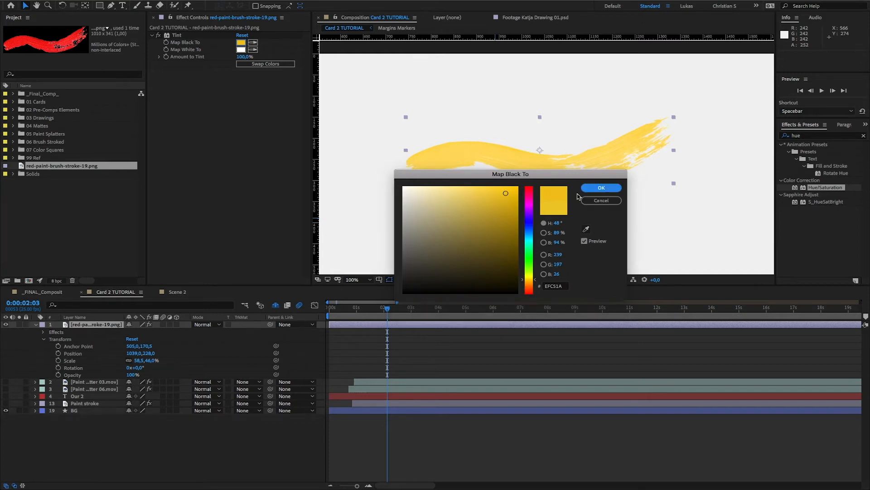
left_click(598, 187)
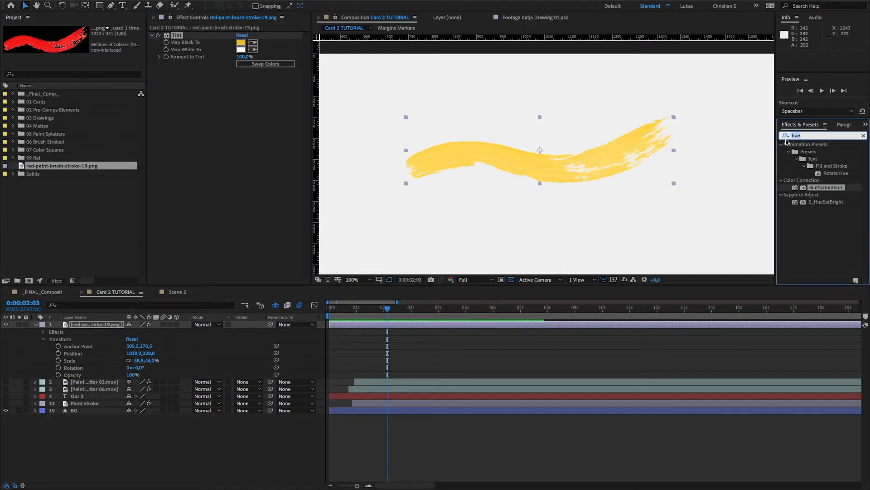
- Find the Levels effect, apply it after Tint on the stroke, and raise Input Black to 93
type("level")
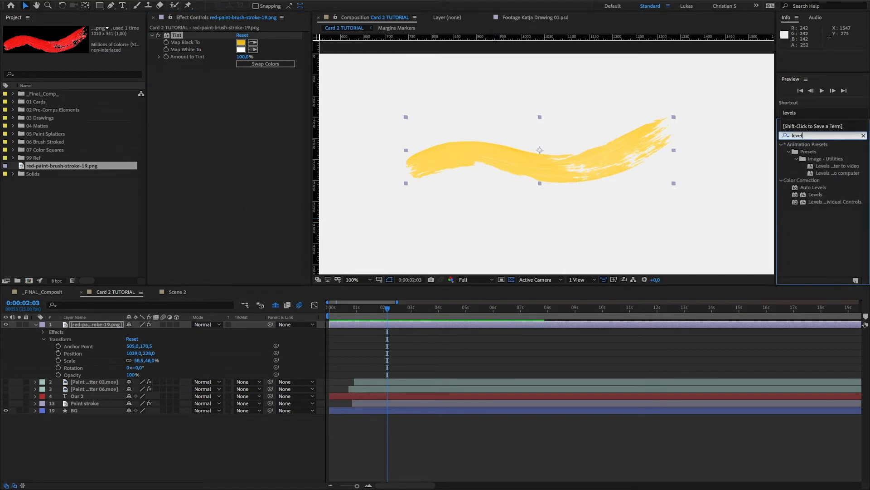
left_click(819, 198)
left_click_drag(820, 197, 181, 121)
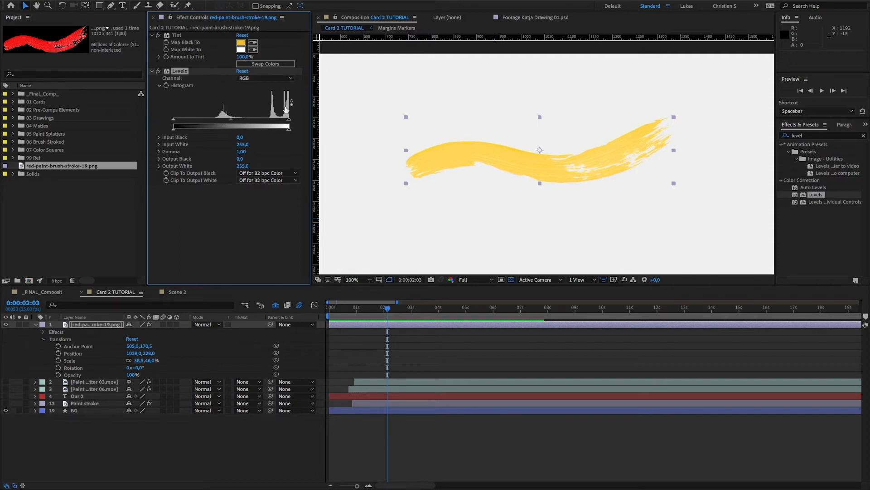
double_click(224, 117)
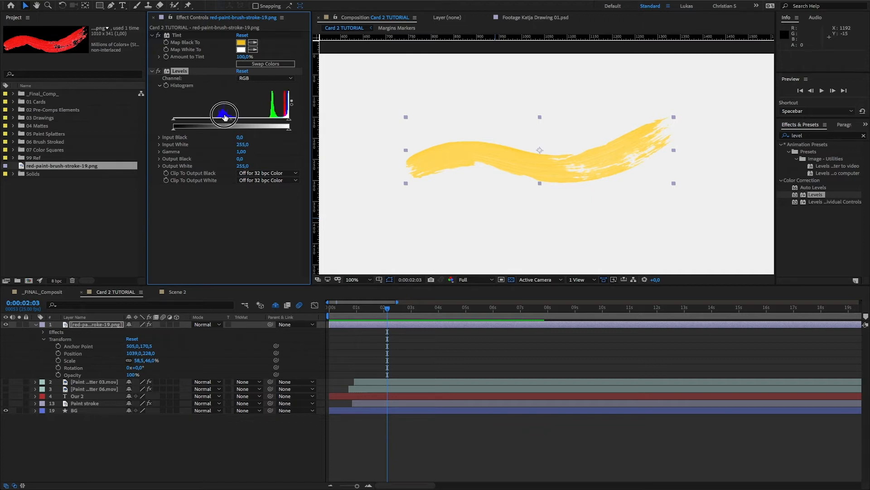
left_click_drag(174, 119, 217, 120)
- Try a darker yellow, E2C611, as the Tint effect's Map Black To colour
left_click(241, 42)
left_click_drag(536, 178, 528, 170)
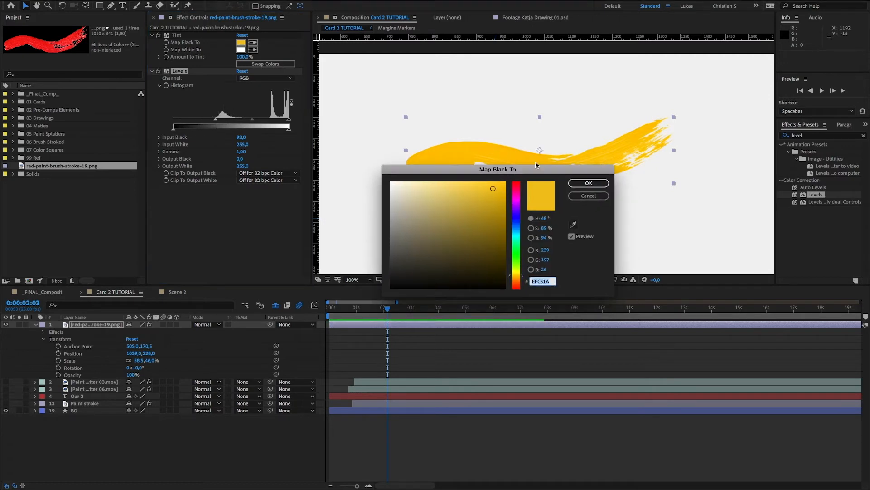
left_click_drag(509, 272, 510, 276)
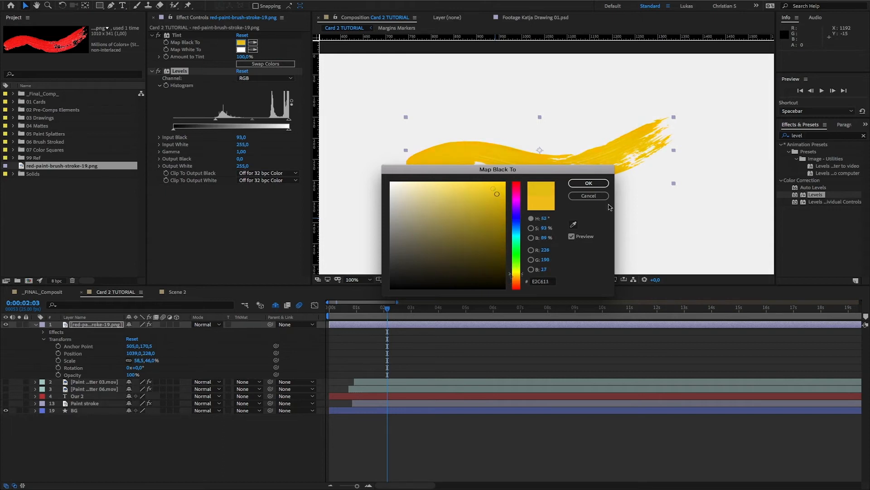
left_click(589, 183)
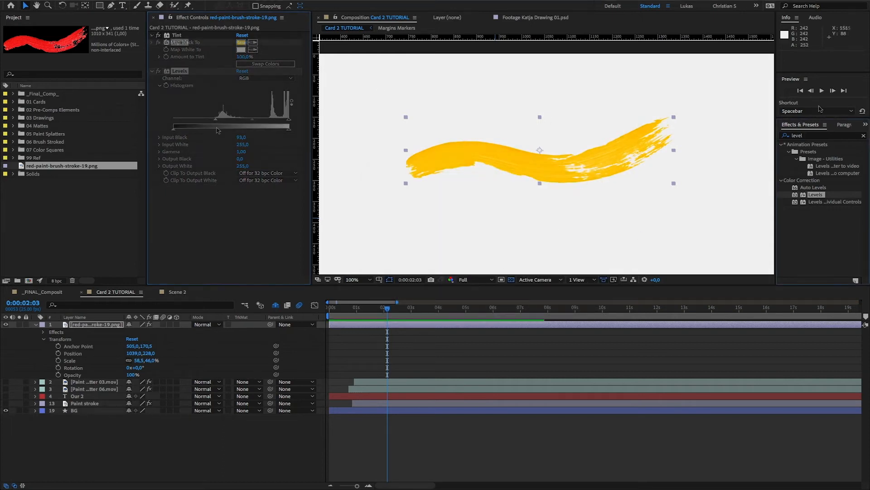
- Find the Linear Wipe transition and add it to the stroke below Tint and Levels
left_click(773, 137)
type("linear")
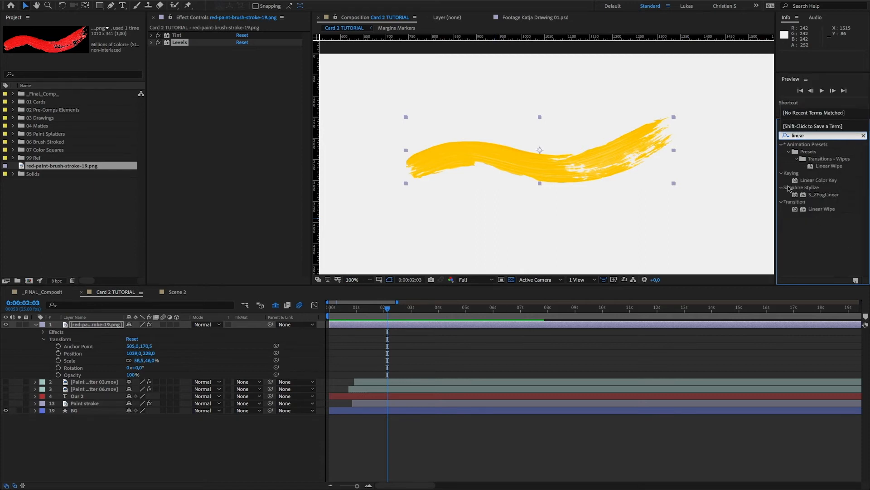
left_click_drag(810, 136, 775, 137)
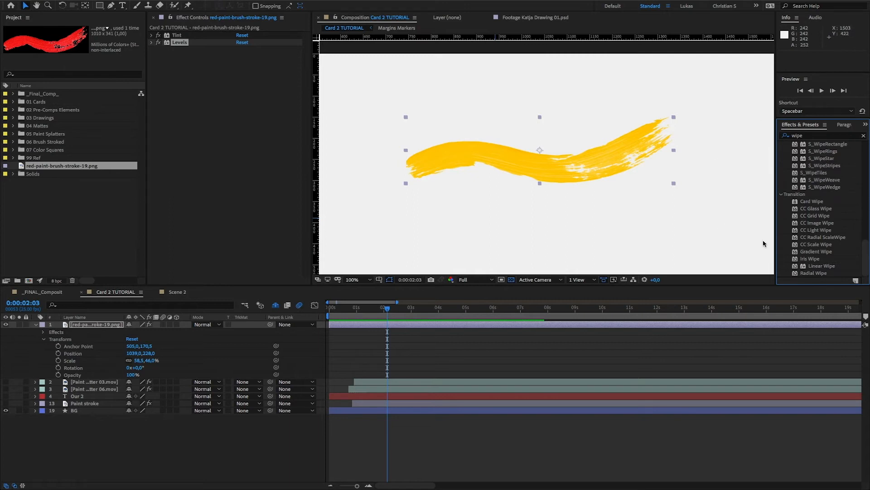
left_click_drag(820, 266, 191, 147)
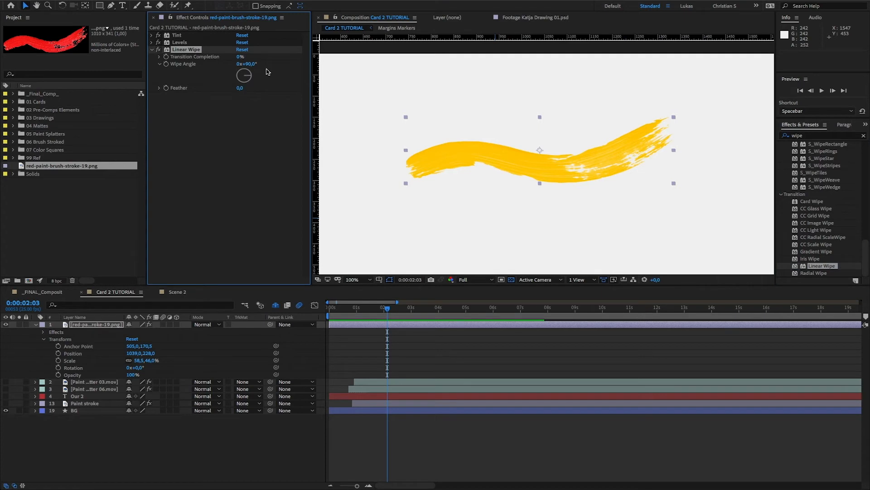
- Test the wipe at about 62% Transition Completion and set its Wipe Angle to -90°
left_click(240, 57)
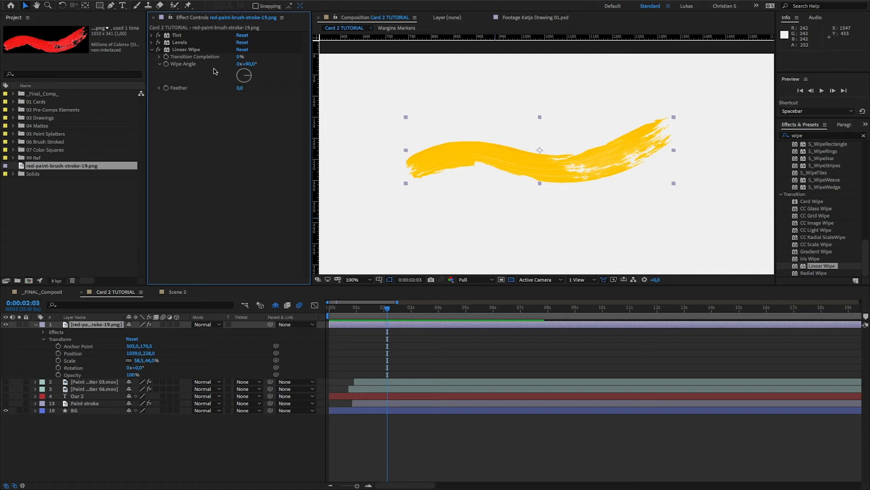
left_click(240, 57)
mouse_move(240, 57)
left_mouse_down()
mouse_move(278, 59)
mouse_move(267, 59)
left_mouse_up()
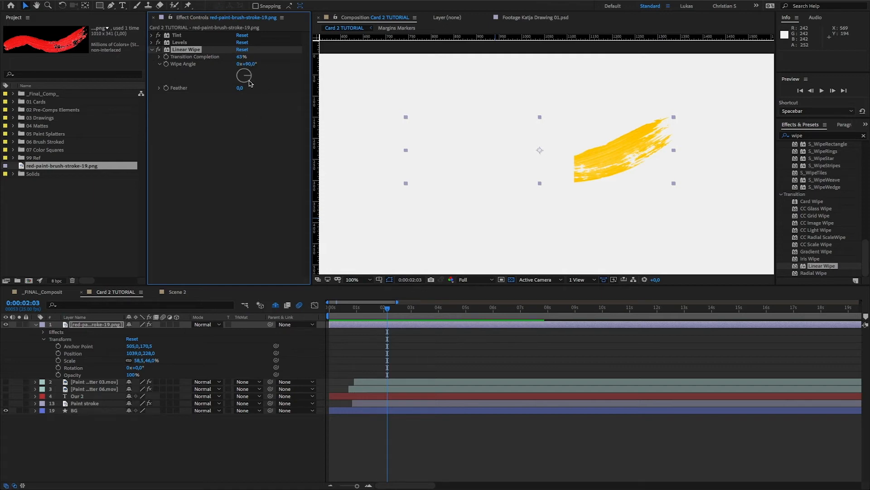
left_click(249, 64)
type("-90")
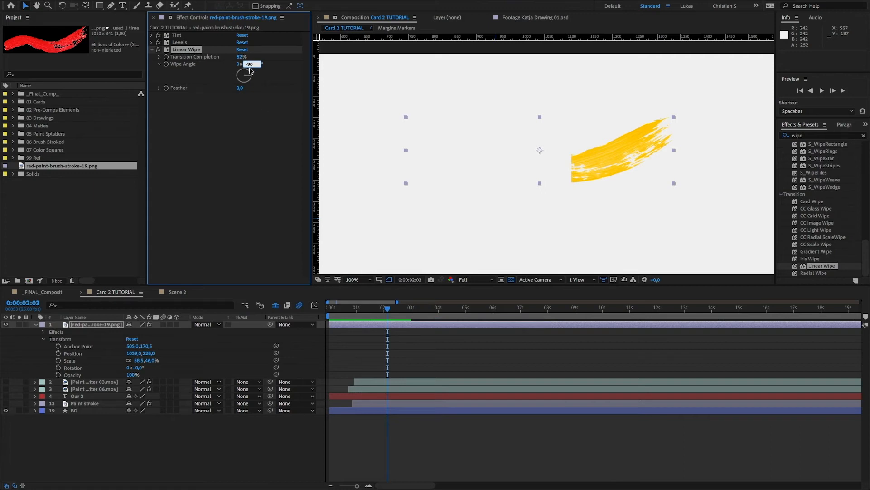
key("Return")
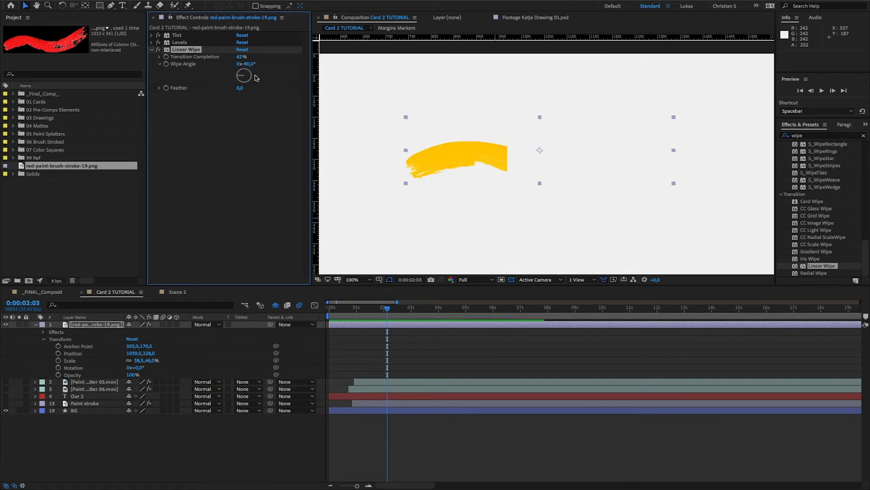
- Set Linear Wipe's Transition Completion to 100% and start keyframing it at 0:00:01:24
mouse_move(239, 58)
left_mouse_down()
mouse_move(261, 55)
mouse_move(207, 63)
mouse_move(266, 68)
mouse_move(217, 67)
mouse_move(266, 64)
mouse_move(230, 68)
left_mouse_up()
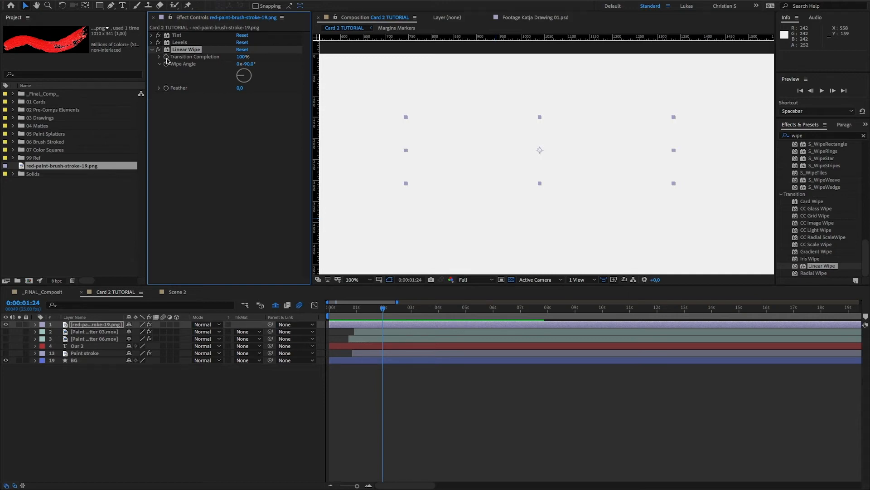
left_click(166, 57)
left_click(385, 328)
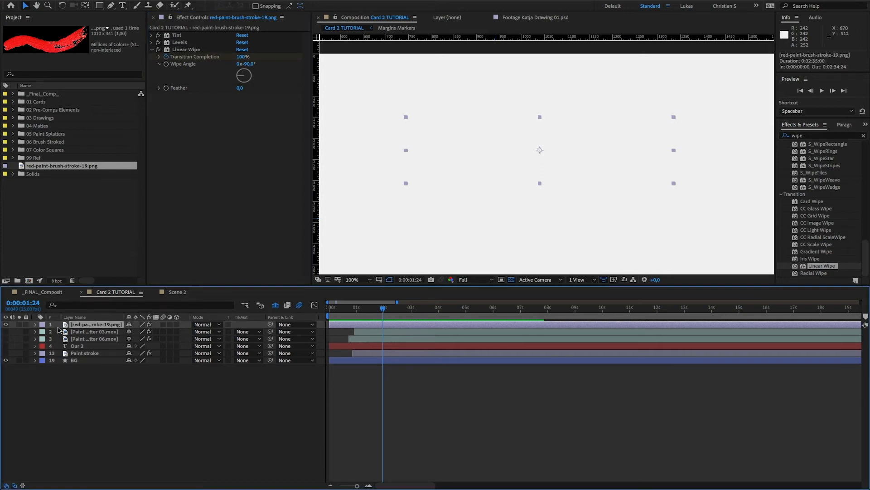
- Reveal the stroke's Linear Wipe properties in the timeline and move the Transition Completion keyframe to 0:00:02:09
left_click(36, 324)
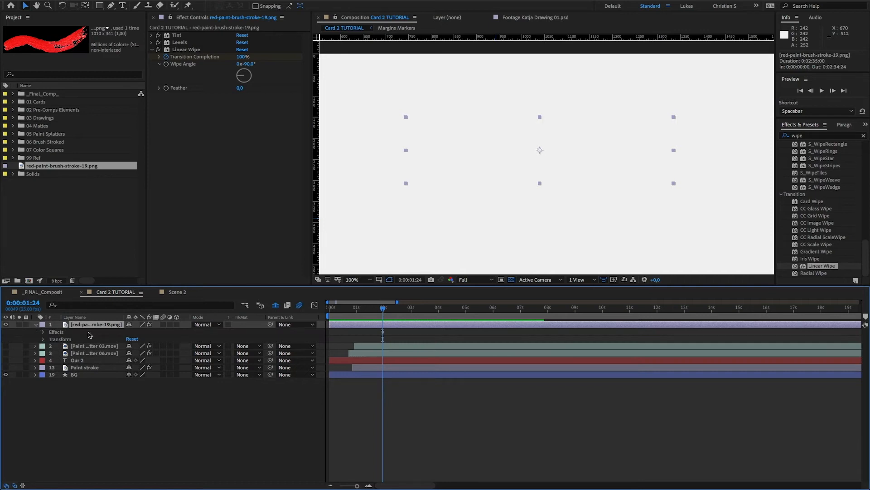
left_click_drag(383, 308, 376, 327)
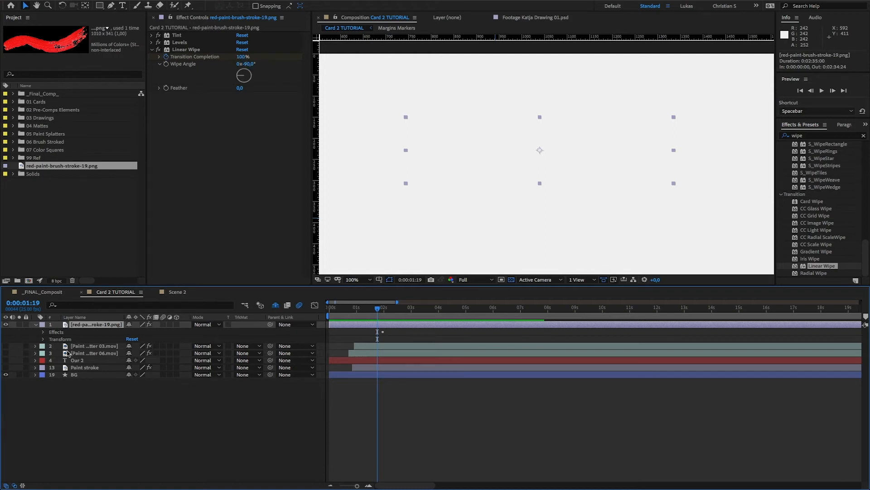
left_click(43, 333)
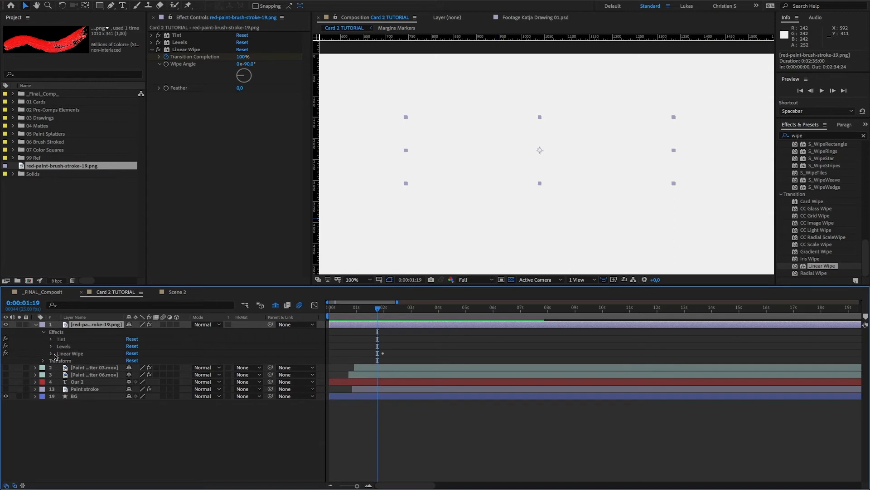
left_click(74, 355)
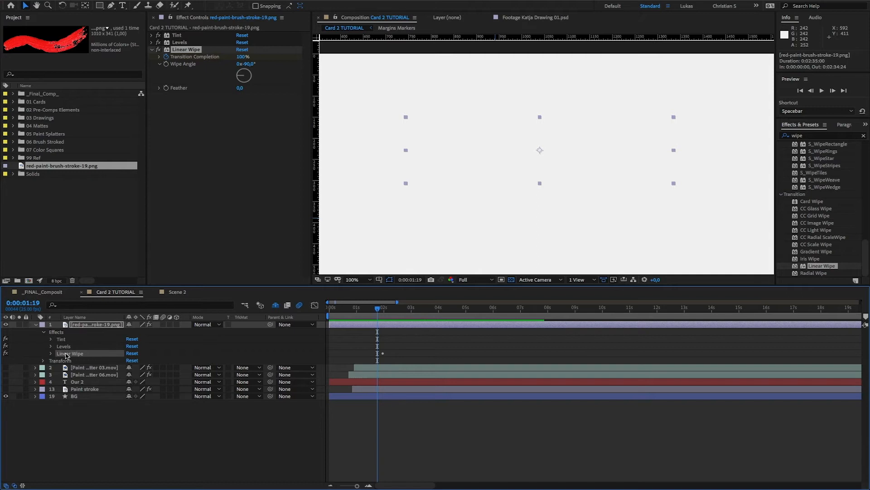
left_click(52, 353)
mouse_move(389, 356)
left_mouse_down()
mouse_move(379, 370)
mouse_move(394, 360)
left_mouse_up()
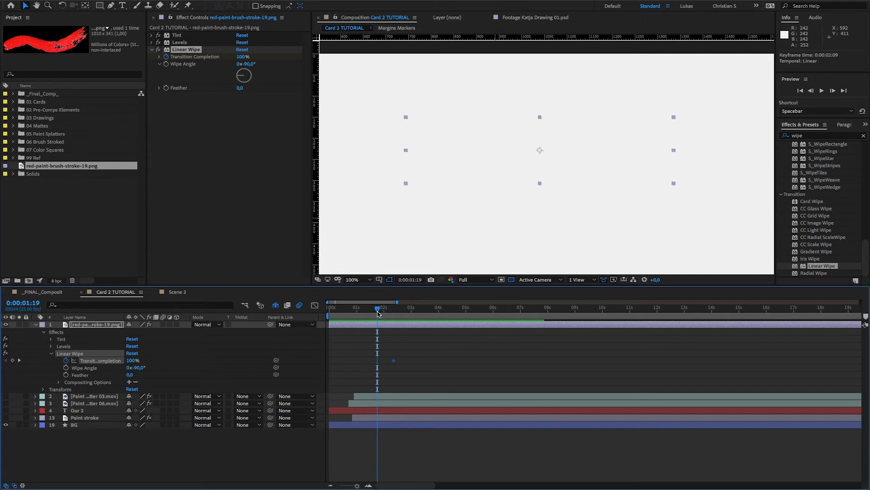
- Keyframe Transition Completion at 0% at 0:00:02:24 and preview the stroke's wipe animation
left_click_drag(379, 313, 409, 310)
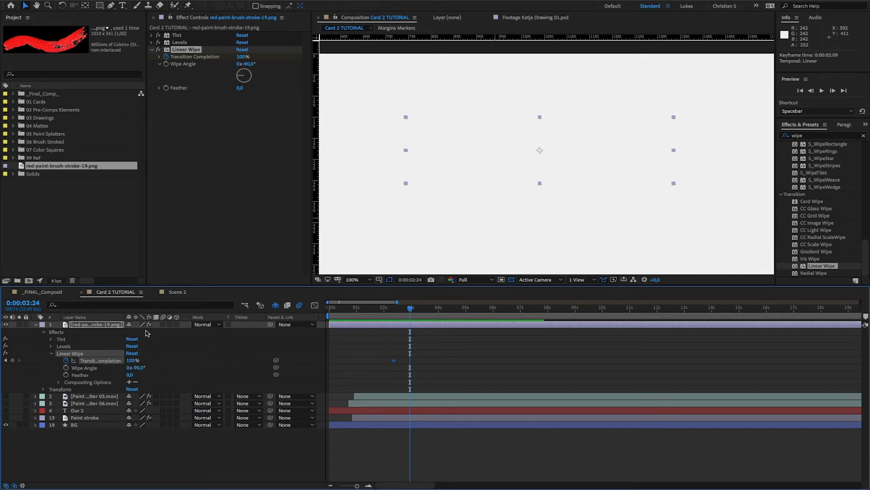
left_click_drag(130, 360, 64, 351)
left_click_drag(408, 321, 393, 323)
key("space")
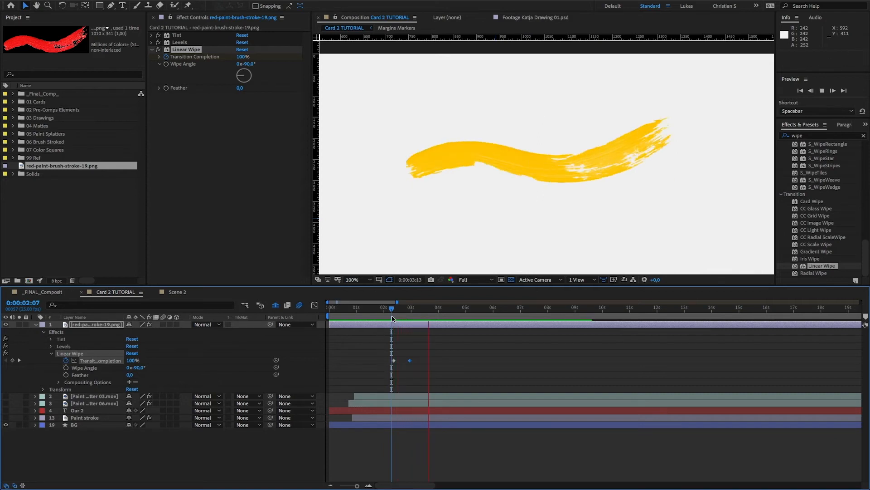
key("space")
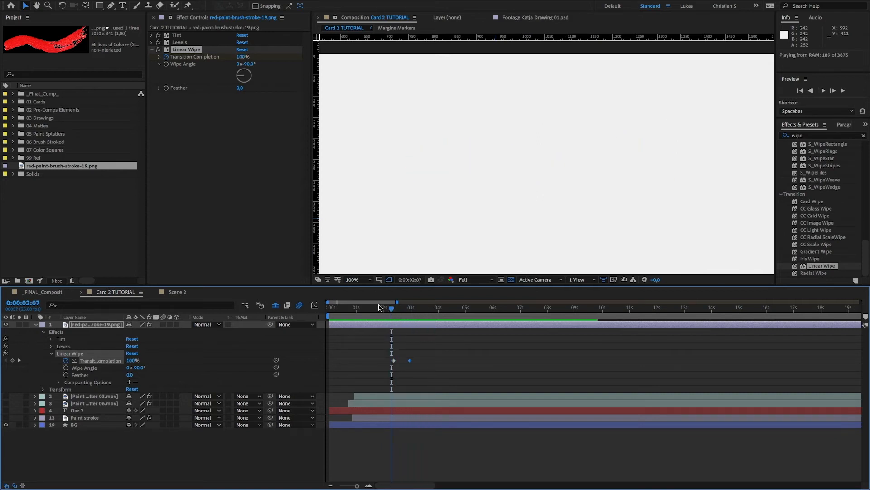
- Examine the leading edge of the wipe up close at 0:00:02:18
key("space")
key(".")
mouse_move(580, 195)
left_mouse_down()
mouse_move(459, 218)
mouse_move(423, 212)
left_mouse_up()
left_click_drag(408, 310, 404, 310)
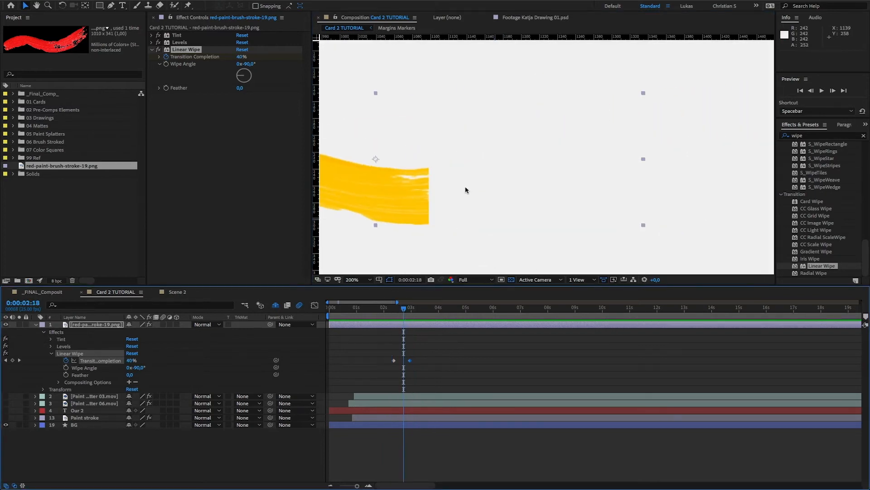
key(".")
mouse_move(459, 188)
left_mouse_down()
mouse_move(674, 163)
mouse_move(666, 159)
left_mouse_up()
left_click_drag(586, 199, 576, 177)
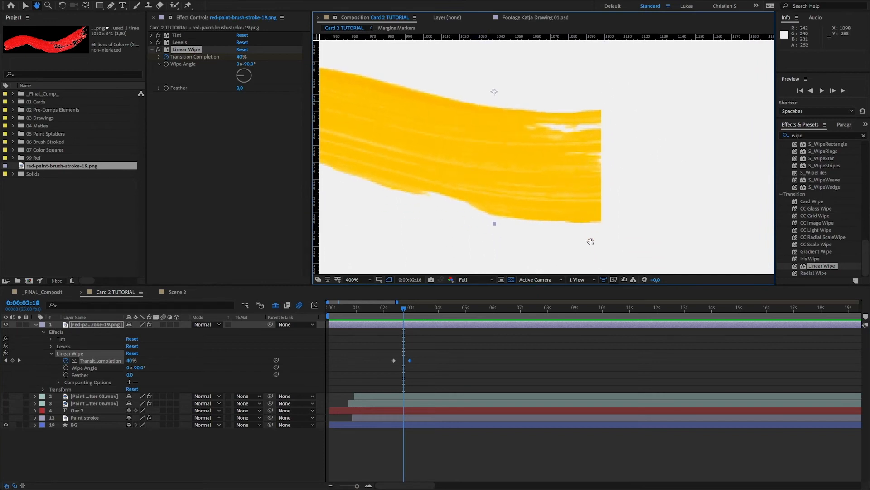
key("v")
mouse_move(403, 310)
left_mouse_down()
mouse_move(395, 304)
mouse_move(410, 304)
mouse_move(403, 307)
left_mouse_up()
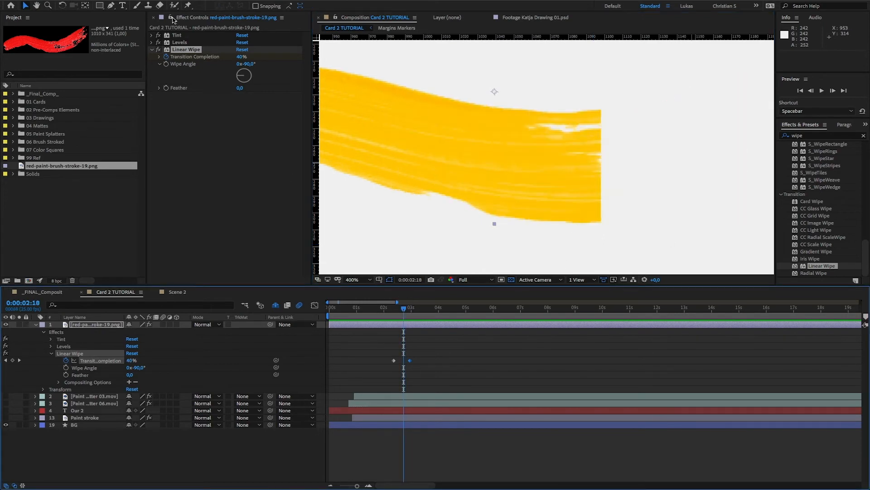
- Try softening the wipe edge with a Feather of 104, check it at other frames, and return Feather to 0
left_click_drag(240, 89, 287, 91)
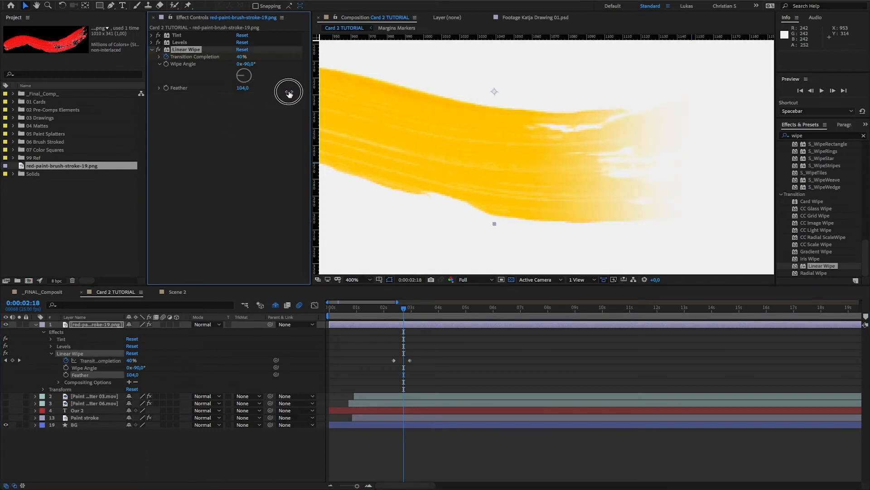
left_click_drag(403, 315, 404, 315)
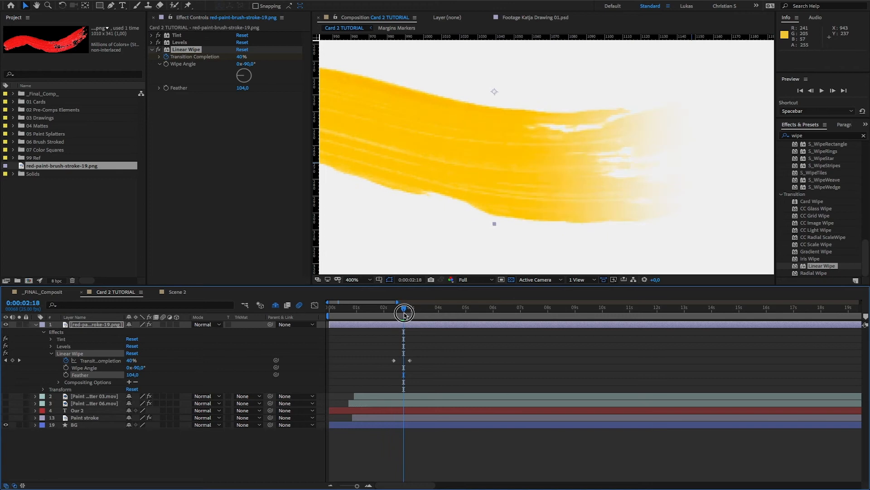
scroll(476, 259, "down", 2)
left_click_drag(404, 314, 400, 315)
key("comma")
left_click_drag(247, 88, 164, 92)
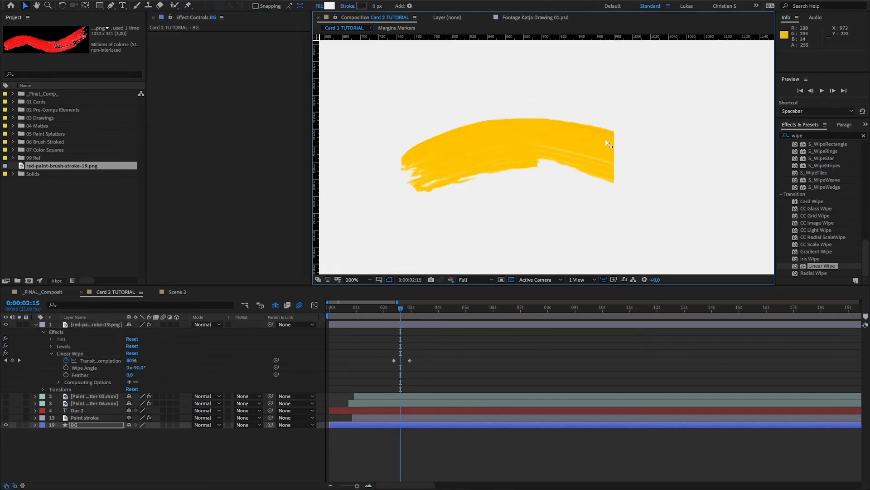
- Find the Roughen Edges effect and apply it to the brush stroke layer after Linear Wipe
left_click(811, 137)
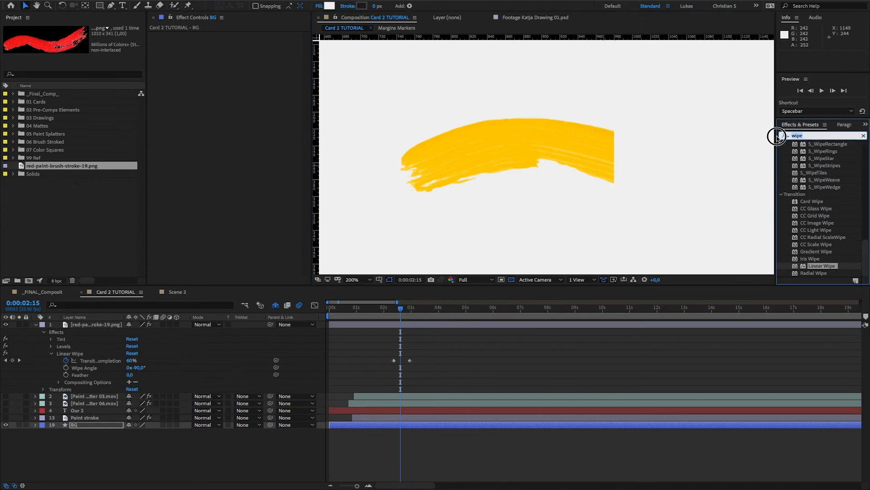
key("BackSpace")
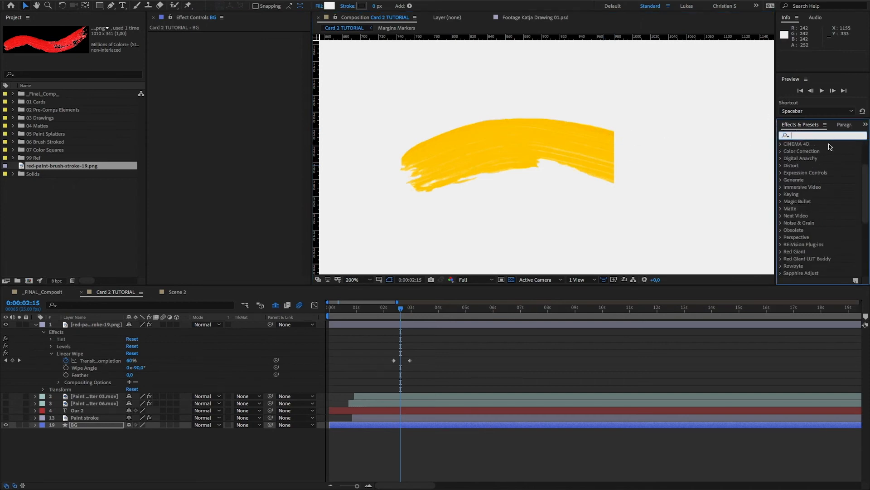
type("rough")
left_click(820, 152)
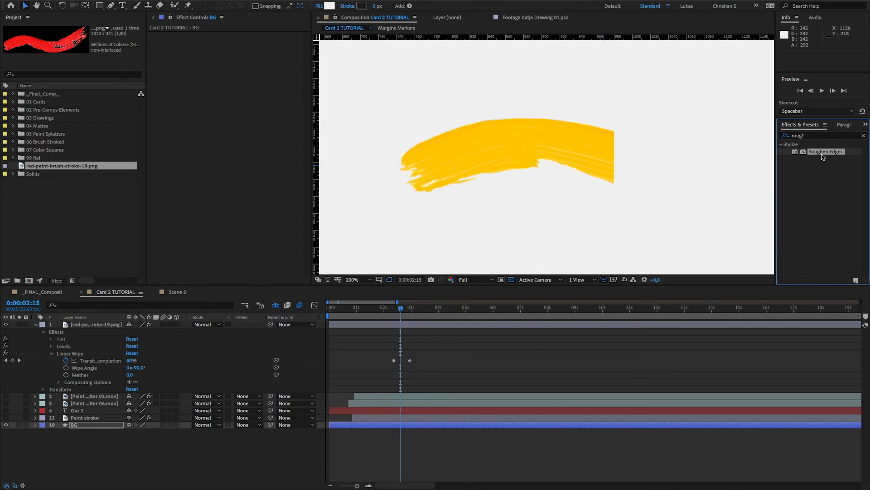
mouse_move(826, 154)
left_mouse_down()
mouse_move(580, 150)
mouse_move(545, 134)
mouse_move(557, 150)
left_mouse_up()
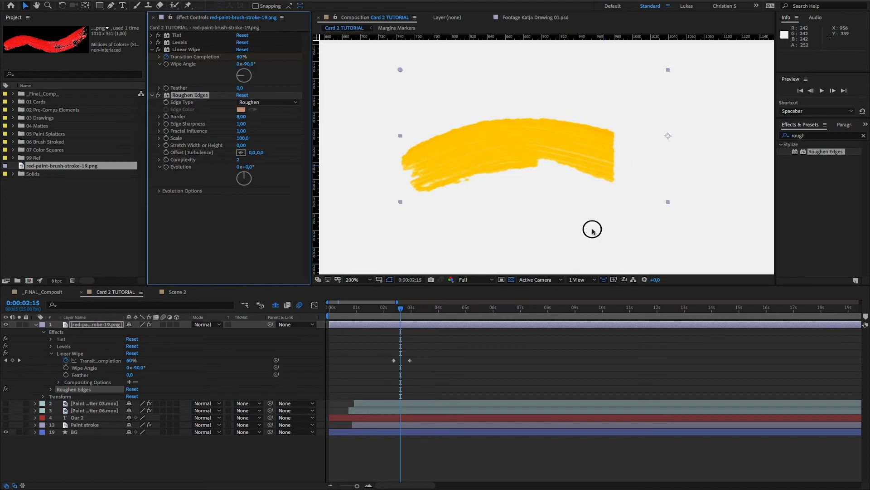
- Compare the stroke's cut edge up close at 0:00:02:15 with Roughen Edges off and on, and collapse the layer's properties
left_click(592, 230)
key(".")
left_click_drag(652, 157, 596, 173)
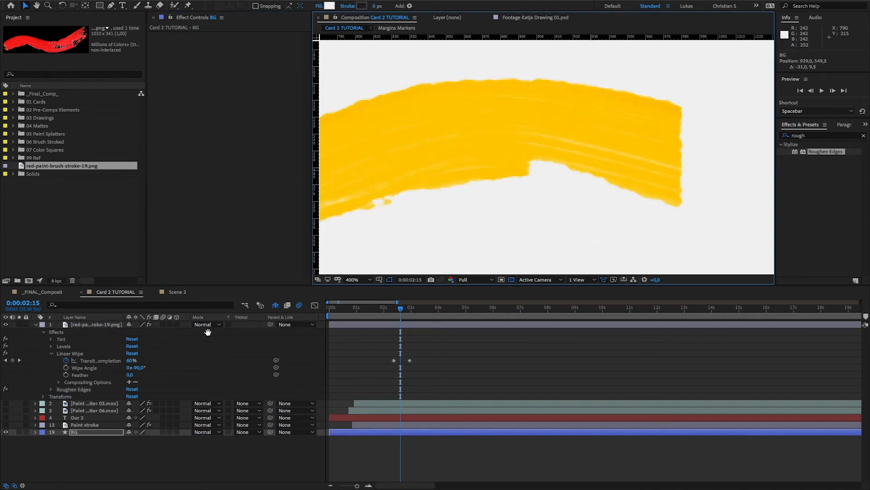
left_click(89, 326)
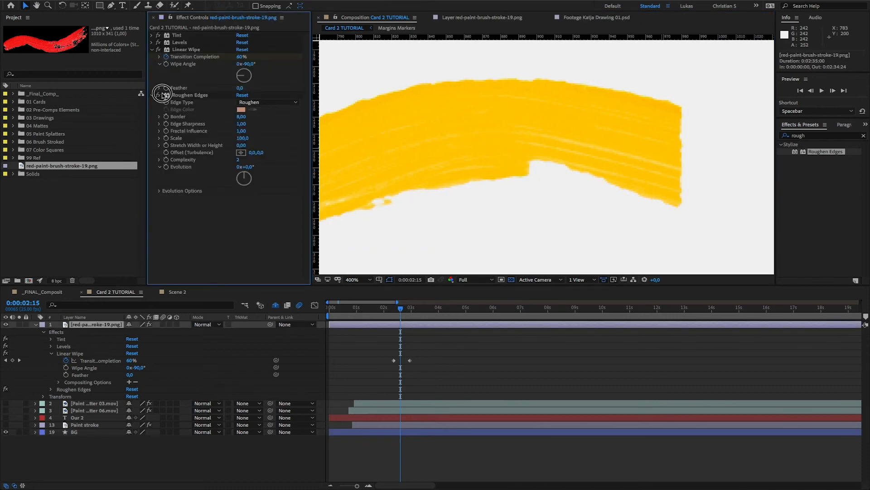
left_click(160, 96)
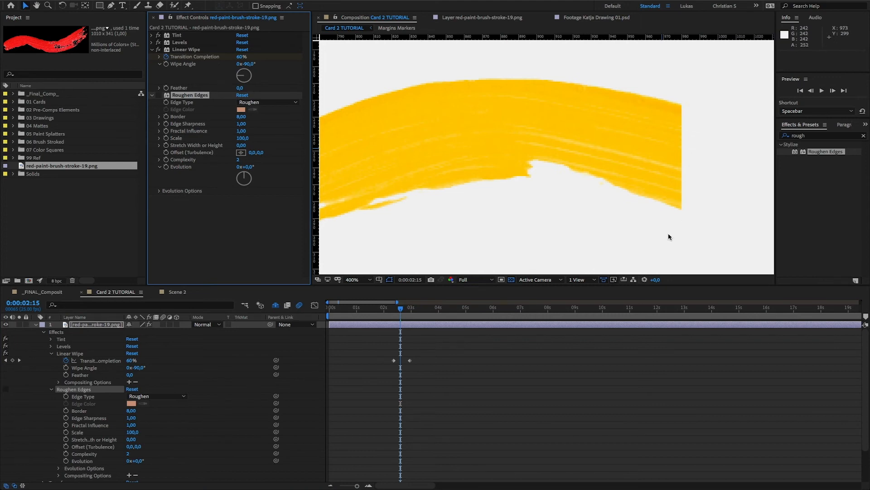
left_click(36, 325)
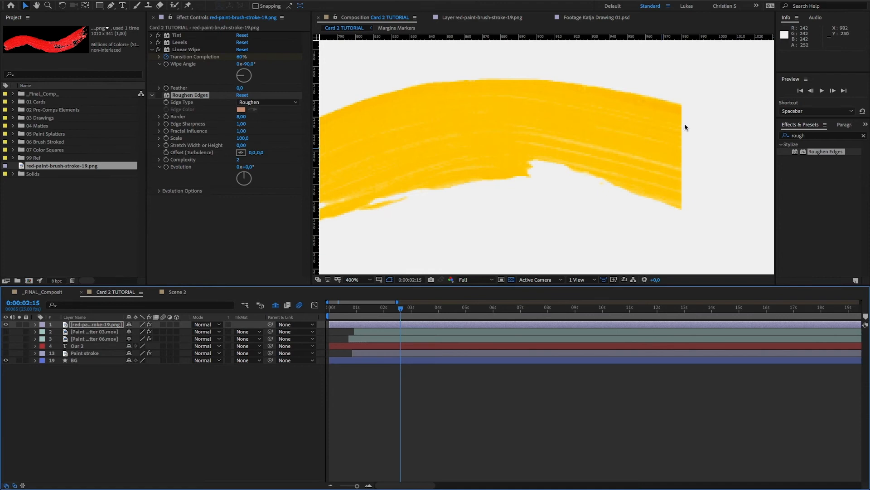
left_click(157, 94)
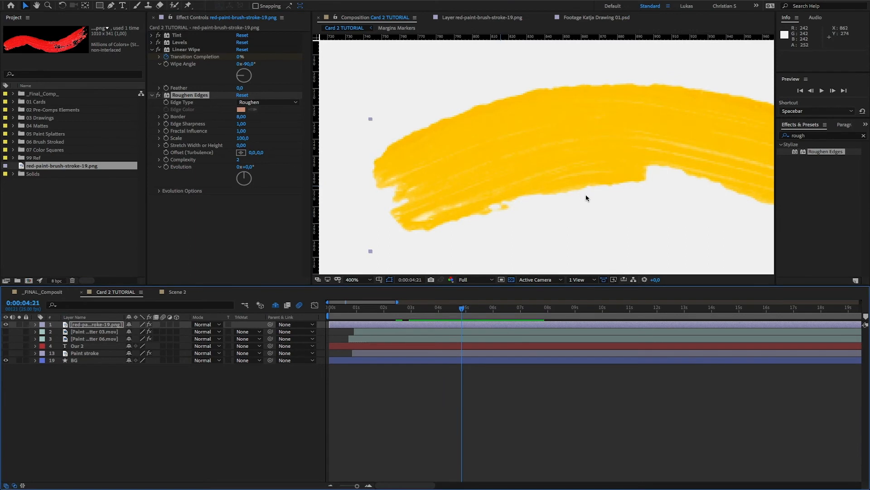
- Compare the finished stroke's outline and frayed end at 0:00:04:21 with Roughen Edges repeatedly switched off and on
left_click_drag(591, 171, 517, 186)
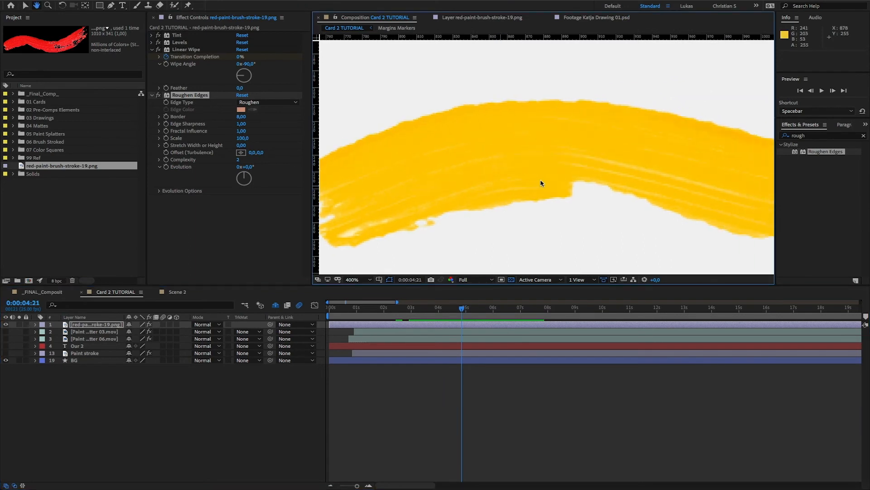
key("comma")
mouse_move(615, 164)
left_mouse_down()
mouse_move(503, 161)
mouse_move(385, 178)
left_mouse_up()
left_click_drag(566, 172, 554, 183)
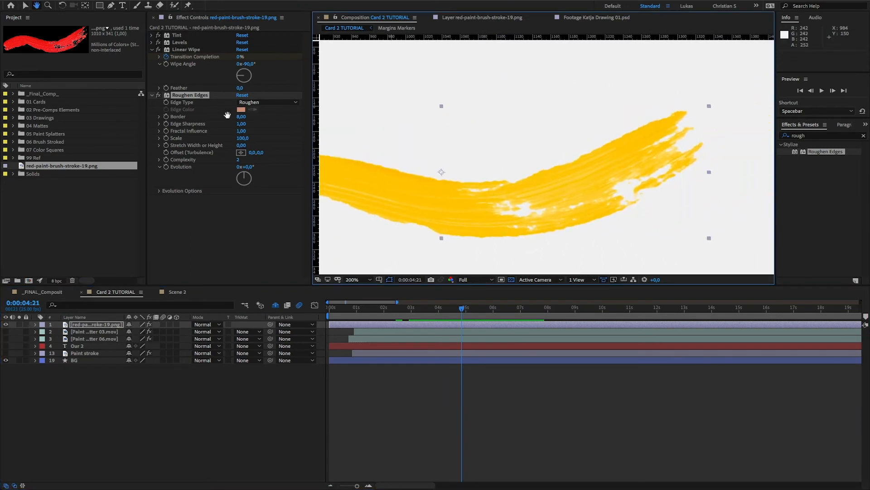
left_click(158, 95)
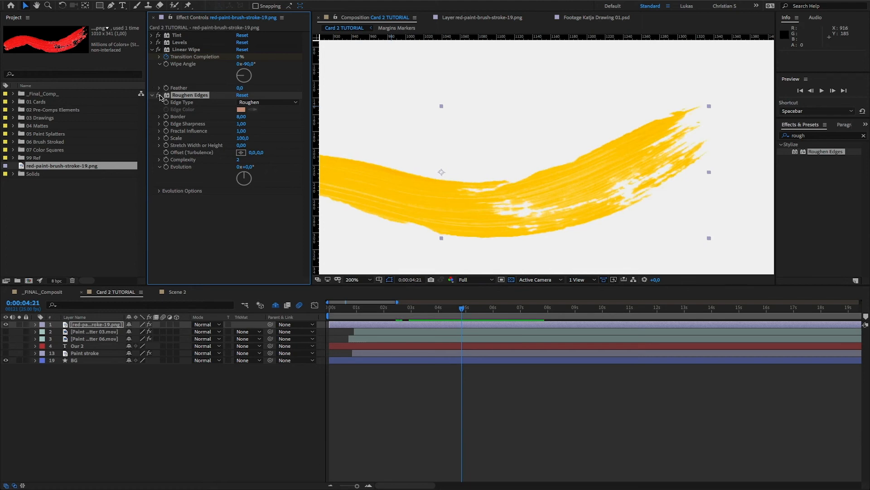
left_click(158, 96)
left_click(159, 95)
left_click(159, 96)
left_click(157, 95)
left_click(157, 95)
left_click(158, 95)
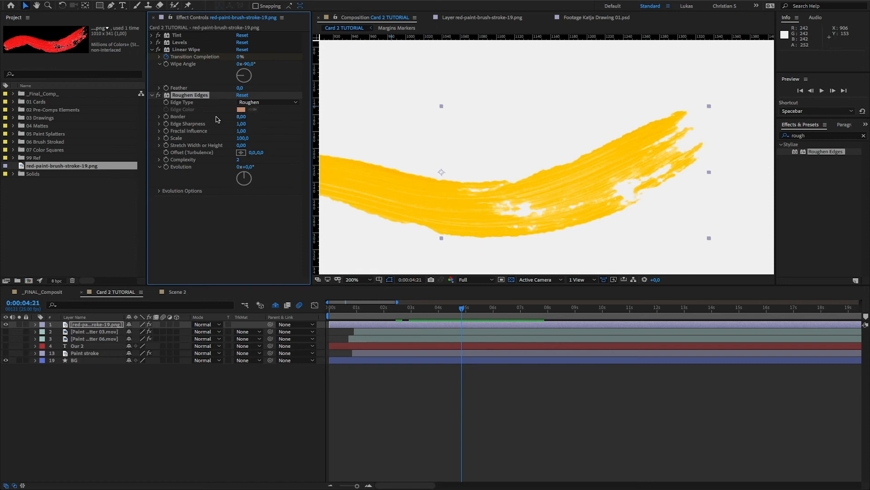
- Test a Roughen Edges Border of 222.60, settle it at 0, and compare the stroke with the effect off and on
mouse_move(239, 121)
left_mouse_down()
mouse_move(151, 127)
mouse_move(868, 97)
left_mouse_up()
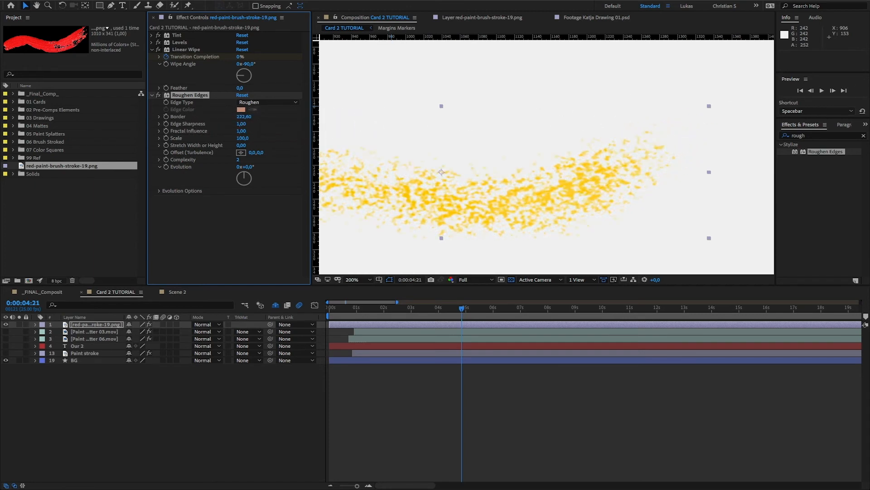
left_click_drag(736, 77, 44, 124)
left_click(158, 96)
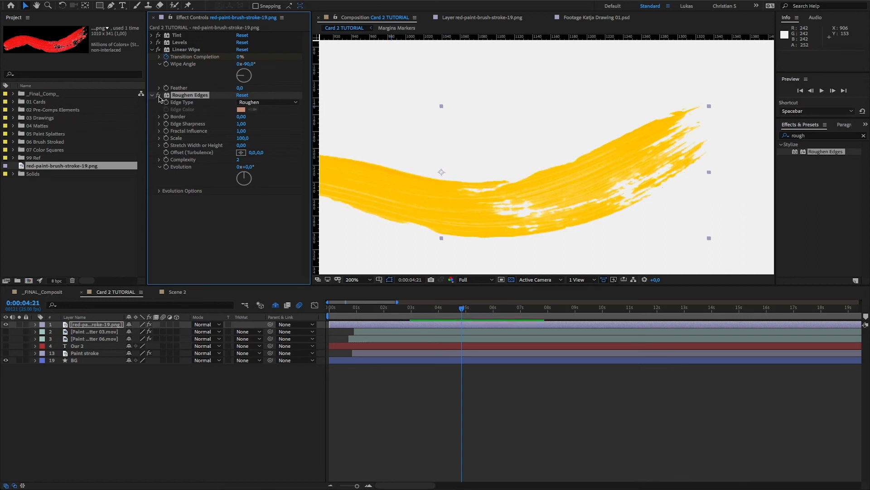
left_click(158, 95)
- Try a Roughen Edges Scale of 220 and Edge Sharpness of 1.51 on the wipe edge at 0:00:02:19
left_click_drag(408, 308, 404, 311)
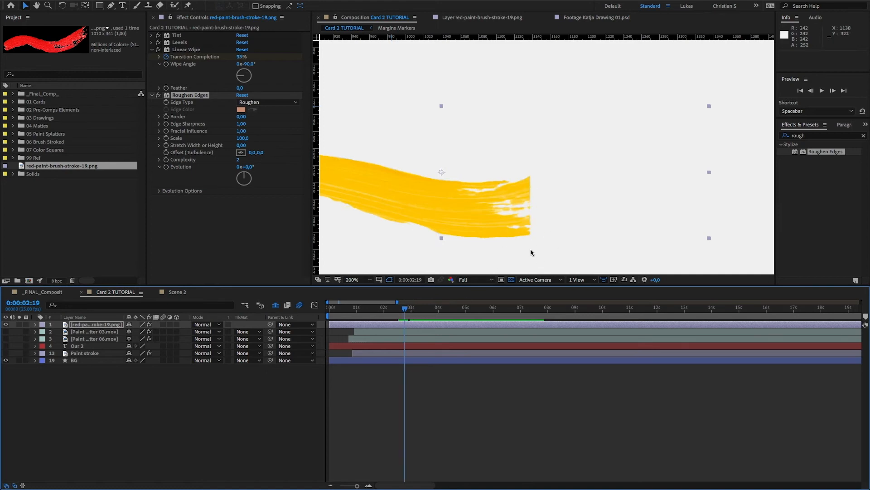
key("period")
key("space")
left_click_drag(482, 244, 522, 136)
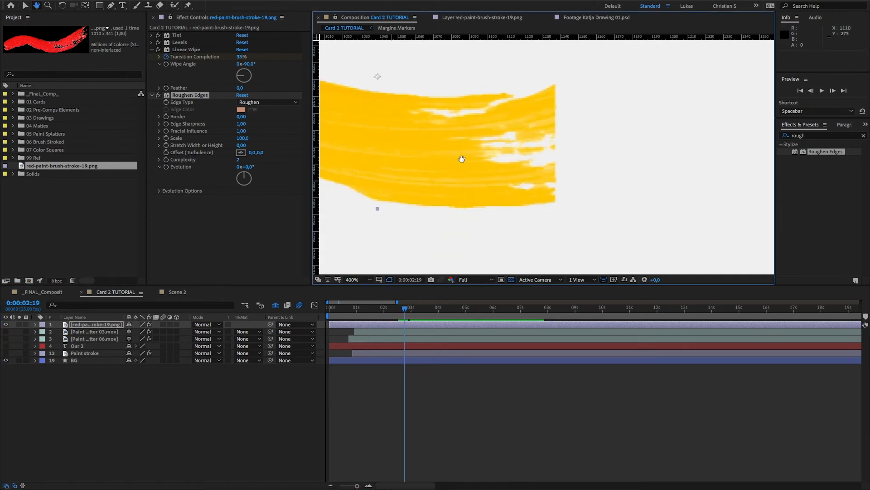
left_click(156, 94)
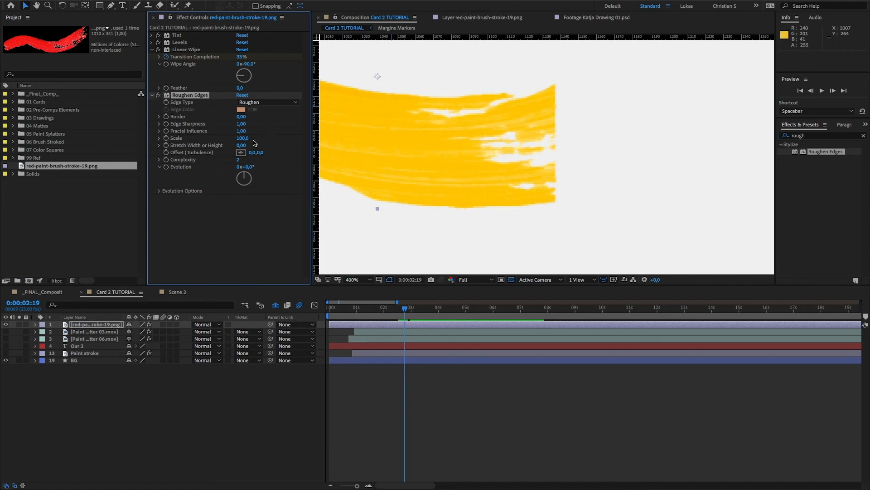
mouse_move(242, 138)
left_mouse_down()
mouse_move(424, 152)
mouse_move(317, 156)
mouse_move(385, 162)
mouse_move(392, 159)
mouse_move(270, 142)
mouse_move(357, 146)
mouse_move(295, 147)
mouse_move(303, 151)
mouse_move(513, 156)
left_mouse_up()
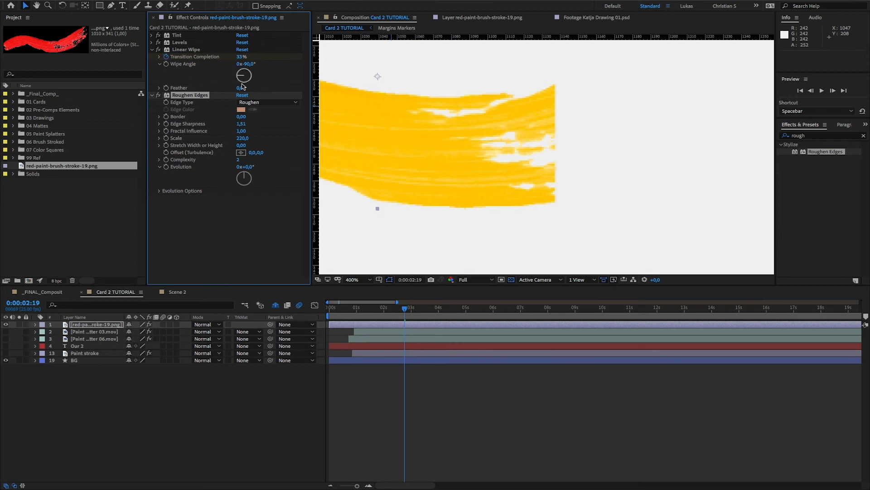
- Try Linear Wipe Feather values of 76 and 62 with Roughen Edges off and on, and reduce Feather to 1
mouse_move(240, 90)
left_mouse_down()
mouse_move(278, 88)
mouse_move(270, 90)
left_mouse_up()
left_click(159, 96)
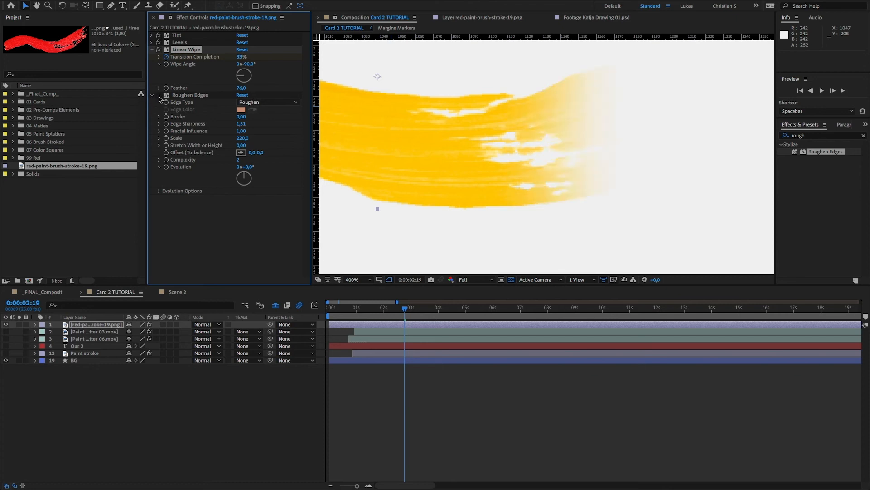
mouse_move(246, 90)
left_mouse_down()
mouse_move(190, 90)
mouse_move(243, 92)
mouse_move(219, 94)
left_mouse_up()
left_click(159, 95)
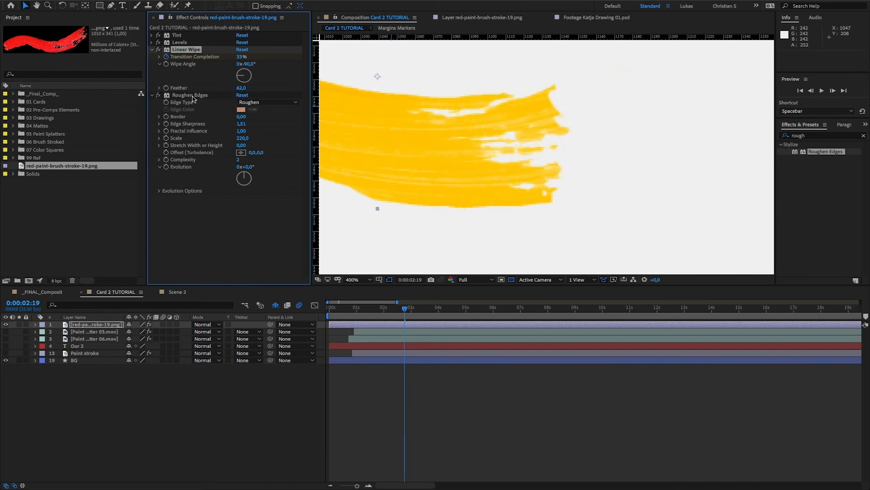
mouse_move(240, 89)
left_mouse_down()
mouse_move(429, 88)
mouse_move(643, 62)
mouse_move(191, 83)
left_mouse_up()
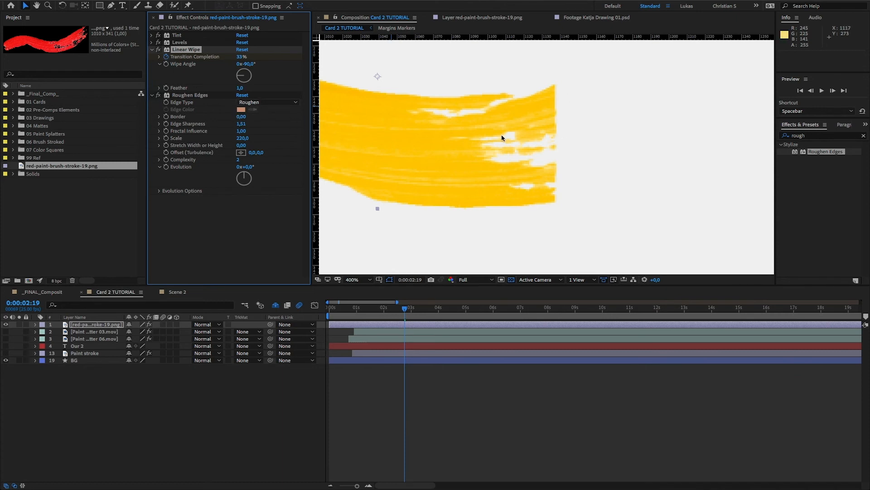
- Set the Linear Wipe Feather to 185 and the Roughen Edges Scale to 89 after testing Feather 336 with Scale 11
left_click_drag(241, 88, 379, 80)
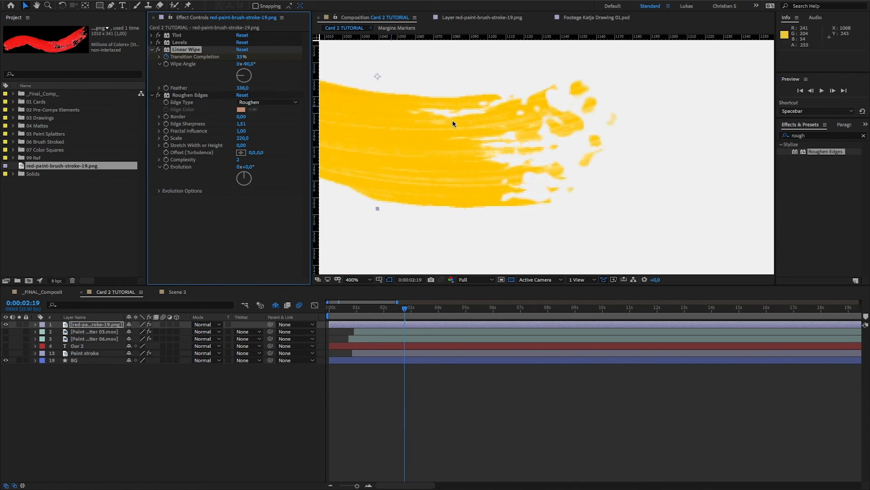
mouse_move(237, 143)
left_mouse_down()
mouse_move(134, 140)
mouse_move(203, 145)
mouse_move(142, 149)
left_mouse_up()
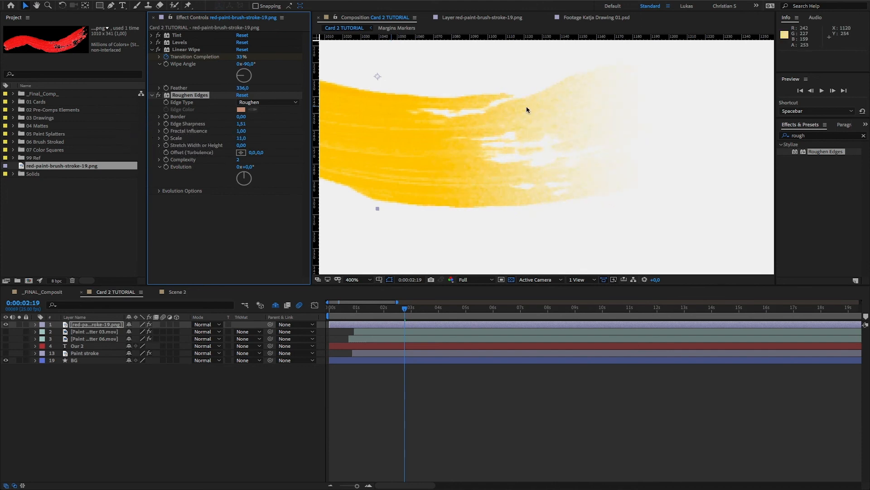
mouse_move(242, 87)
left_mouse_down()
mouse_move(228, 88)
mouse_move(281, 89)
left_mouse_up()
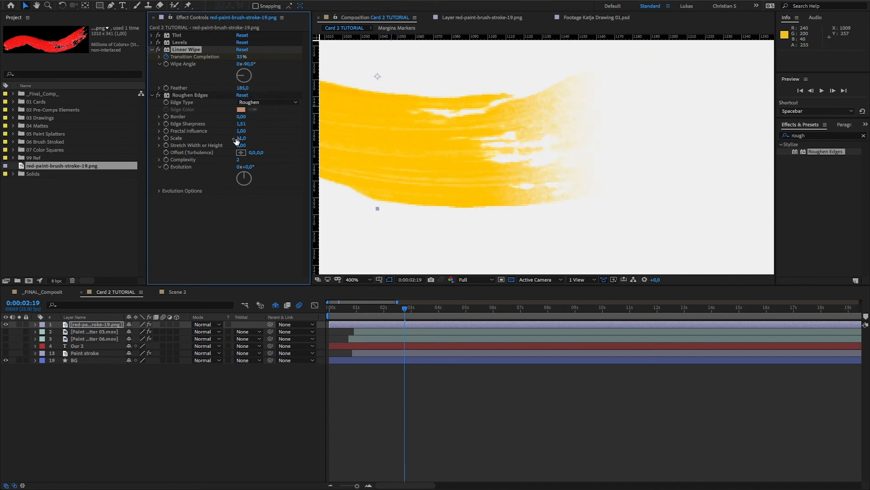
left_click_drag(238, 140, 313, 141)
mouse_move(243, 140)
left_mouse_down()
mouse_move(506, 123)
mouse_move(515, 130)
mouse_move(468, 136)
mouse_move(575, 144)
mouse_move(223, 154)
mouse_move(250, 148)
mouse_move(266, 167)
left_mouse_up()
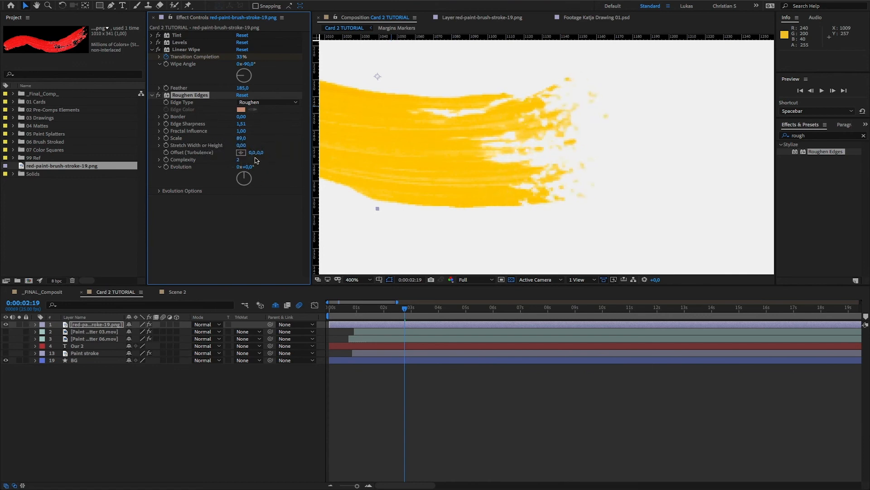
- Set the Edge Sharpness of Roughen Edges to 10 and compare the wipe edge with the effect toggled
mouse_move(237, 134)
left_mouse_down()
mouse_move(278, 129)
mouse_move(177, 134)
mouse_move(305, 138)
left_mouse_up()
mouse_move(241, 128)
left_mouse_down()
mouse_move(486, 124)
mouse_move(672, 138)
mouse_move(151, 132)
mouse_move(385, 116)
mouse_move(558, 135)
mouse_move(683, 179)
left_mouse_up()
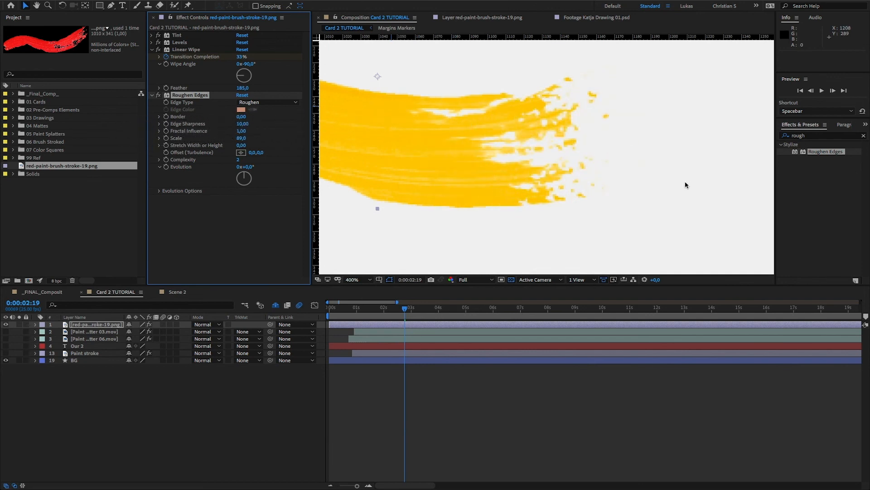
left_click(157, 95)
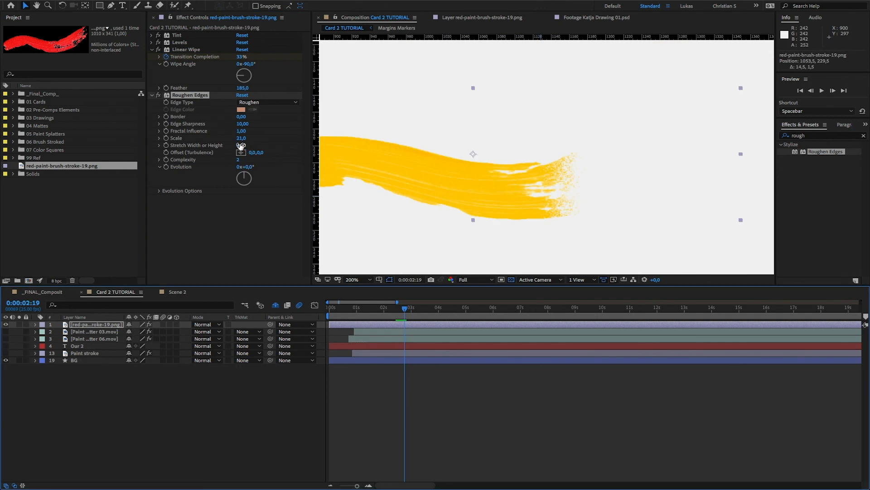
- Set the Roughen Edges Scale to 109 and check the wipe edge between 0:00:02:22 and 0:00:03:13
left_click_drag(241, 138, 271, 142)
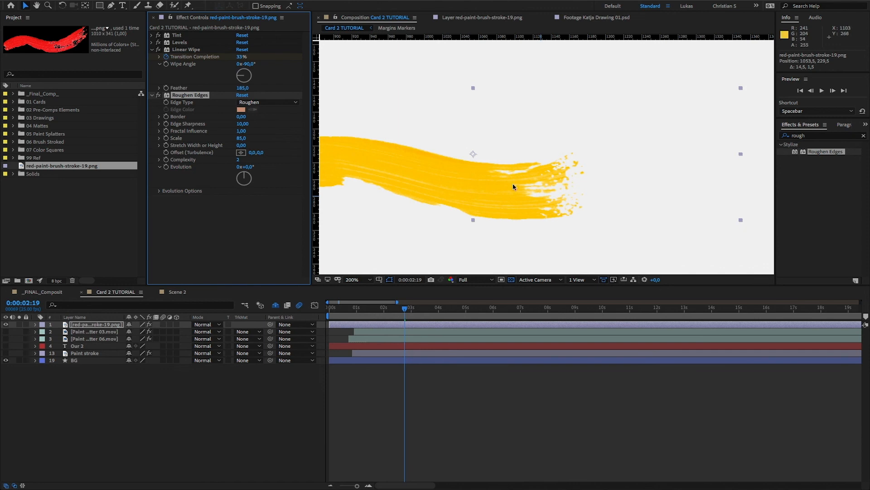
mouse_move(404, 316)
left_mouse_down()
mouse_move(396, 312)
mouse_move(409, 312)
left_mouse_up()
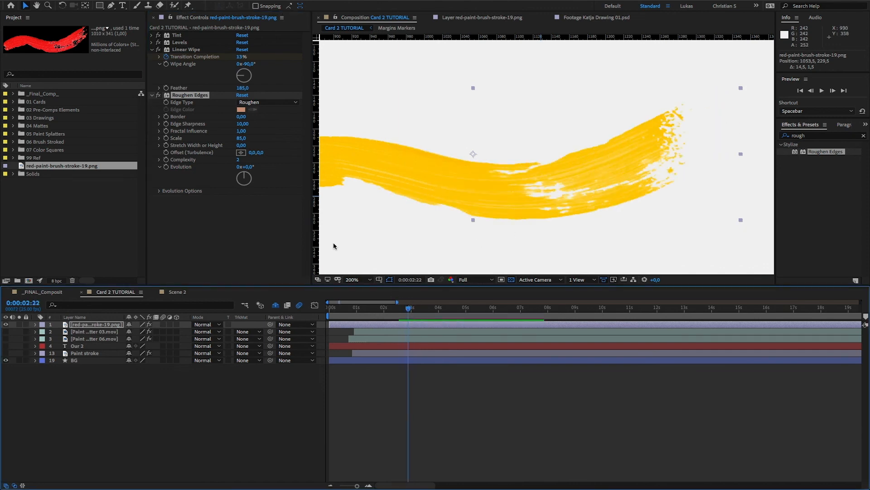
left_click_drag(241, 138, 254, 142)
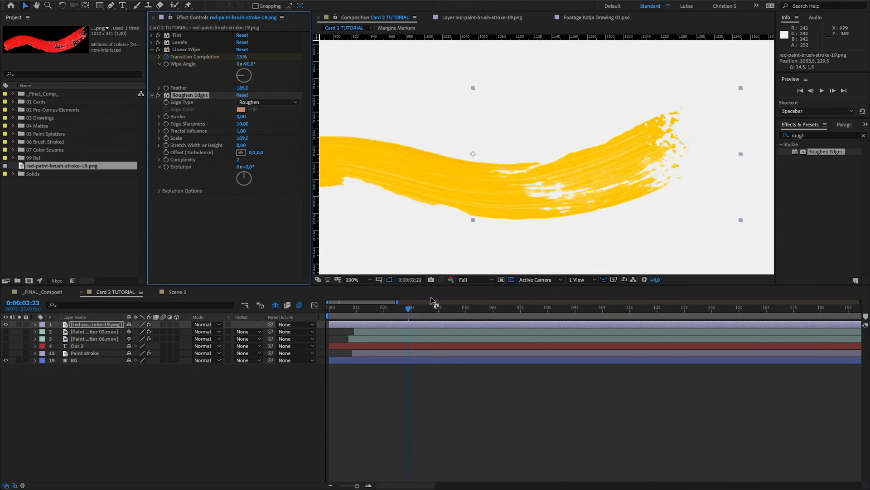
mouse_move(407, 310)
left_mouse_down()
mouse_move(397, 311)
mouse_move(424, 311)
left_mouse_up()
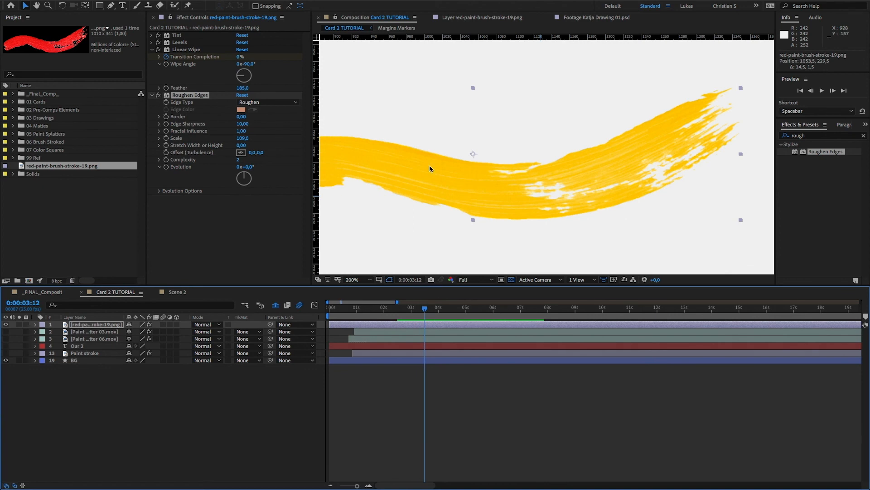
mouse_move(409, 306)
left_mouse_down()
mouse_move(402, 311)
mouse_move(425, 311)
left_mouse_up()
- Compare the complete stroke at 0:00:03:13 with Roughen Edges off and on, and scrub the wipe's end to 0:00:03:24
left_click(159, 97)
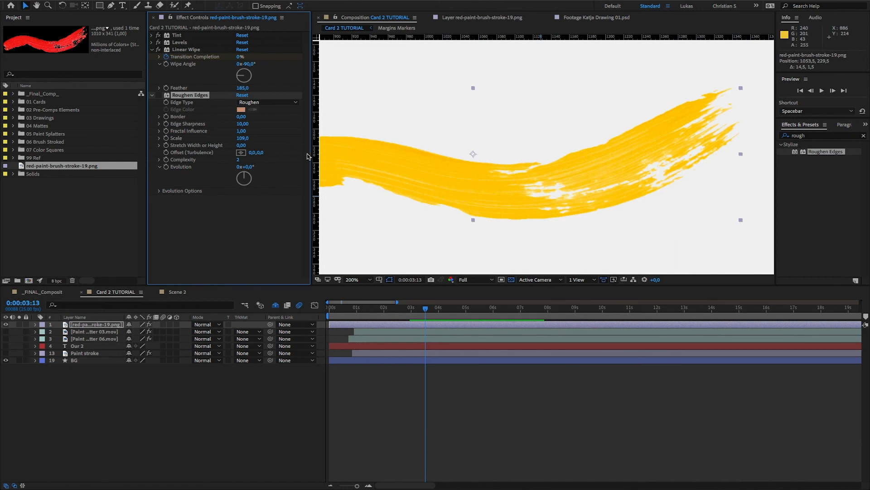
left_click_drag(424, 218, 478, 207)
key("comma")
left_click_drag(494, 171, 497, 185)
left_click(159, 96)
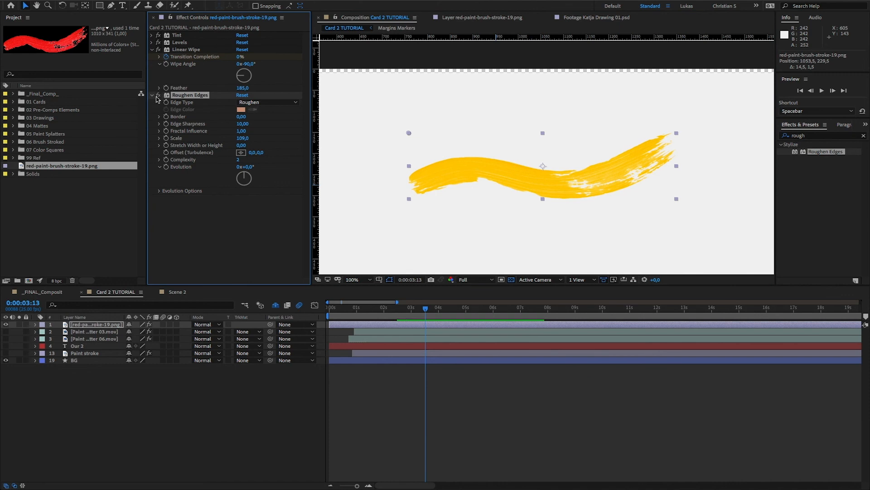
left_click_drag(417, 310, 437, 309)
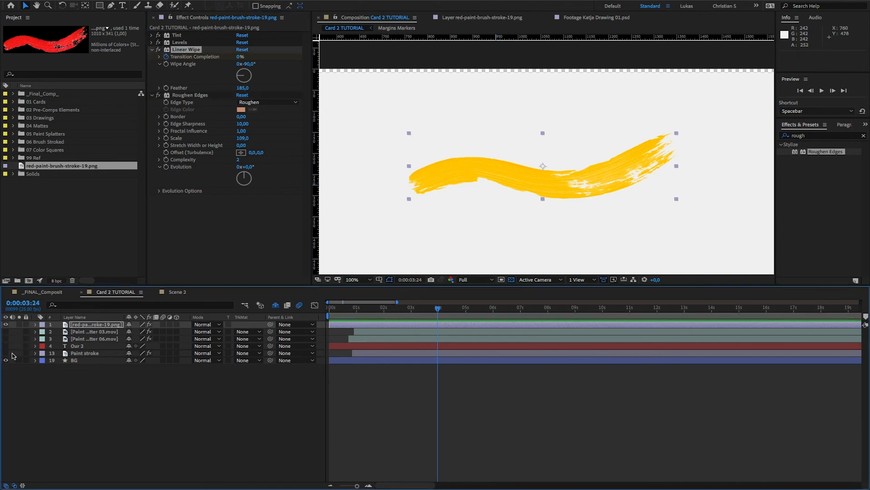
- Show the Our 2 title layer, place the brush stroke layer directly beneath it, and reposition the stroke under the text
left_click(6, 345)
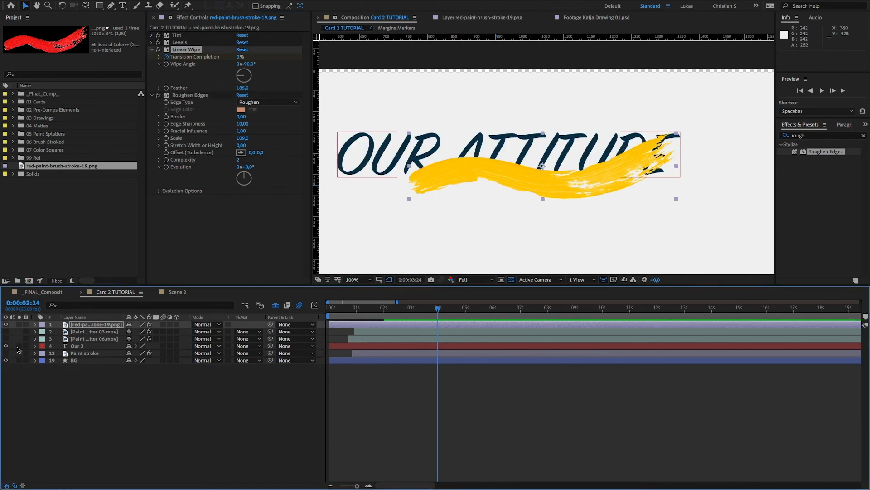
left_click(96, 325)
left_click_drag(97, 327, 99, 349)
mouse_move(551, 191)
left_mouse_down()
mouse_move(542, 201)
mouse_move(580, 180)
left_mouse_up()
- Make both paint splatter layers visible over the title and select the topmost splatter layer
left_click(5, 324)
left_click(5, 332)
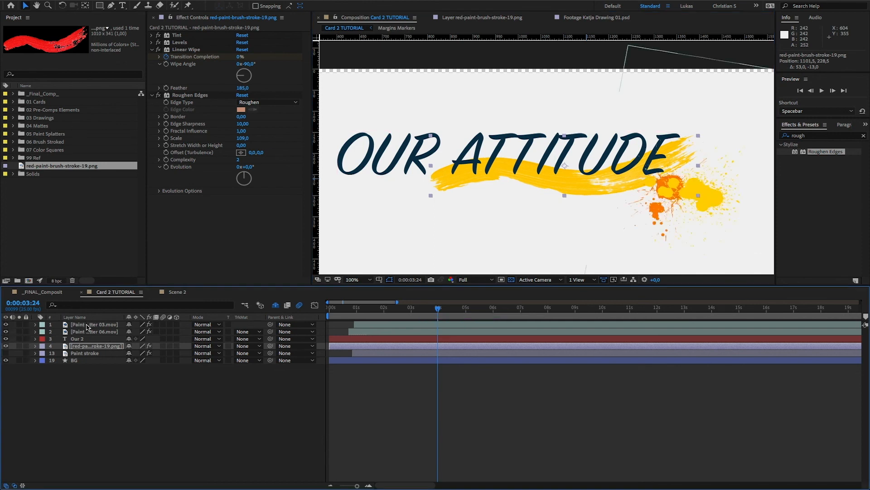
left_click(85, 324)
mouse_move(198, 363)
left_mouse_down()
mouse_move(208, 354)
mouse_move(273, 360)
mouse_move(260, 356)
left_mouse_up()
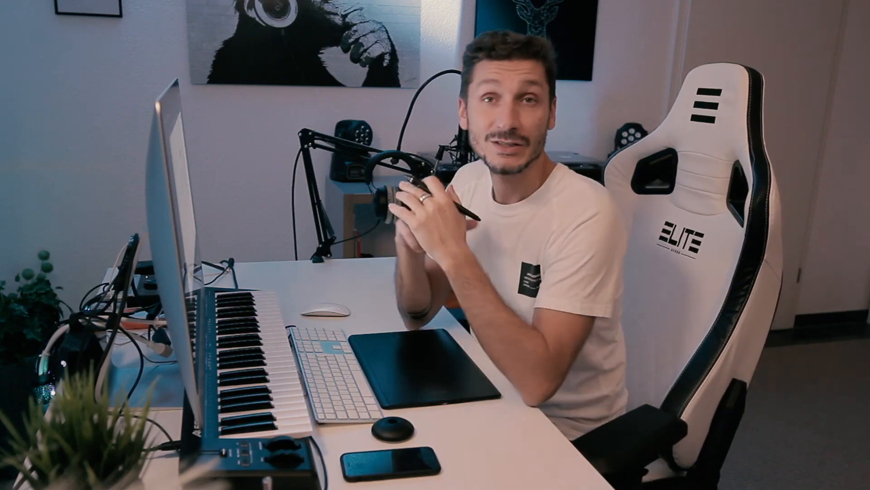